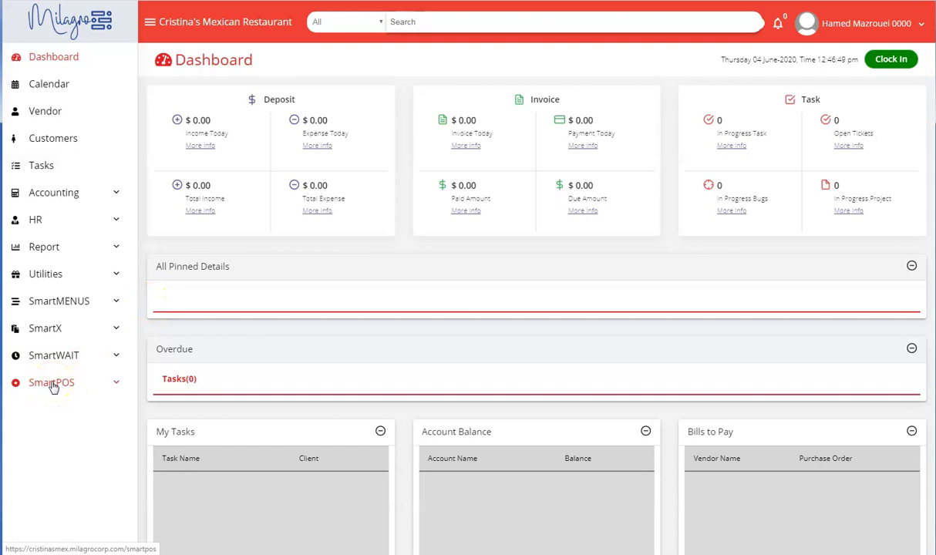
Open the SmartPOS dashboard and filter it to the Flower Mound location for 6/4/2020.
{"action": "left_click", "coordinate": [52, 386]}
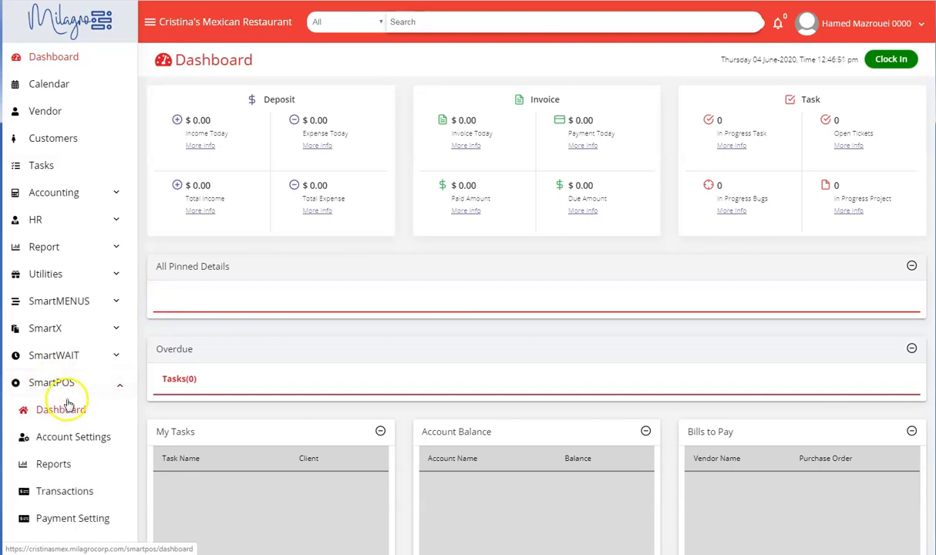
{"action": "left_click", "coordinate": [56, 413]}
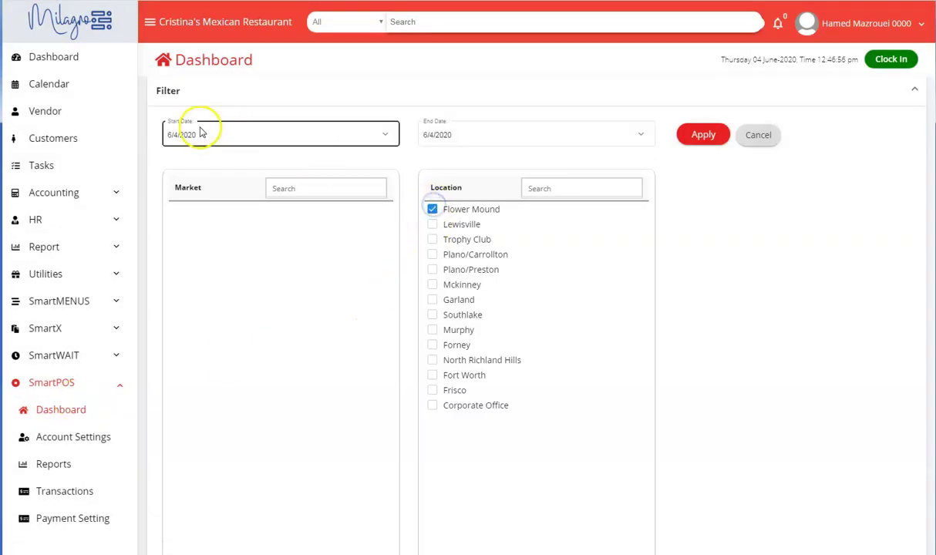
{"action": "left_click", "coordinate": [700, 137]}
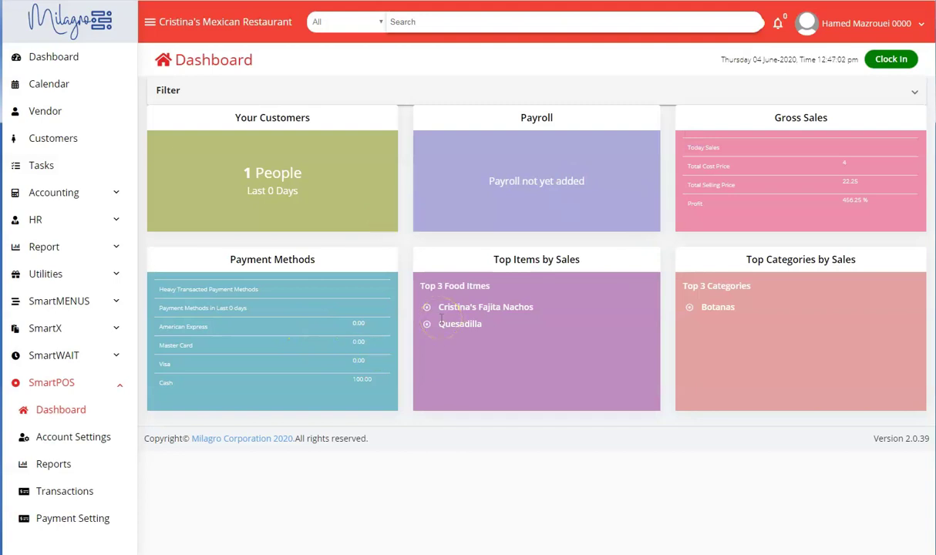
Open the SmartPOS account settings for Flower Mound and review the email notification options.
{"action": "left_click", "coordinate": [56, 444]}
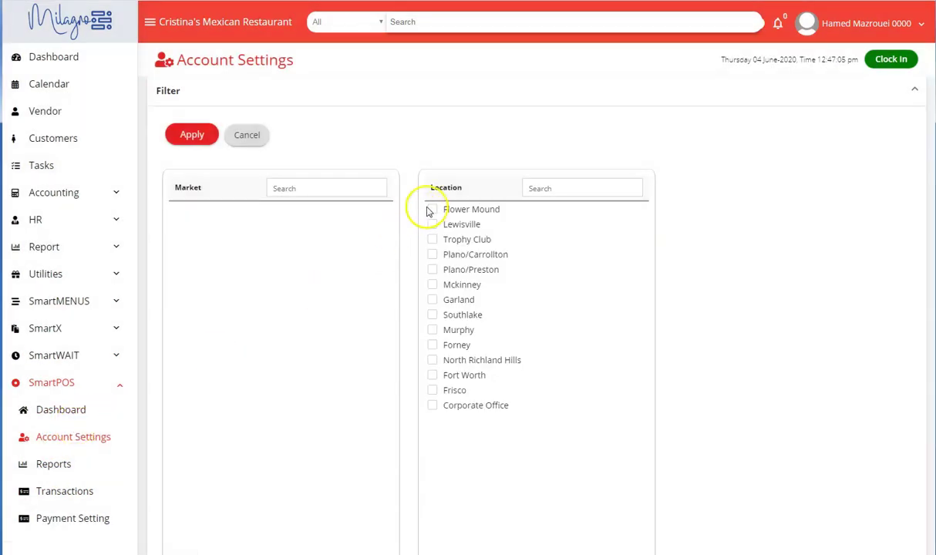
{"action": "left_click", "coordinate": [185, 136]}
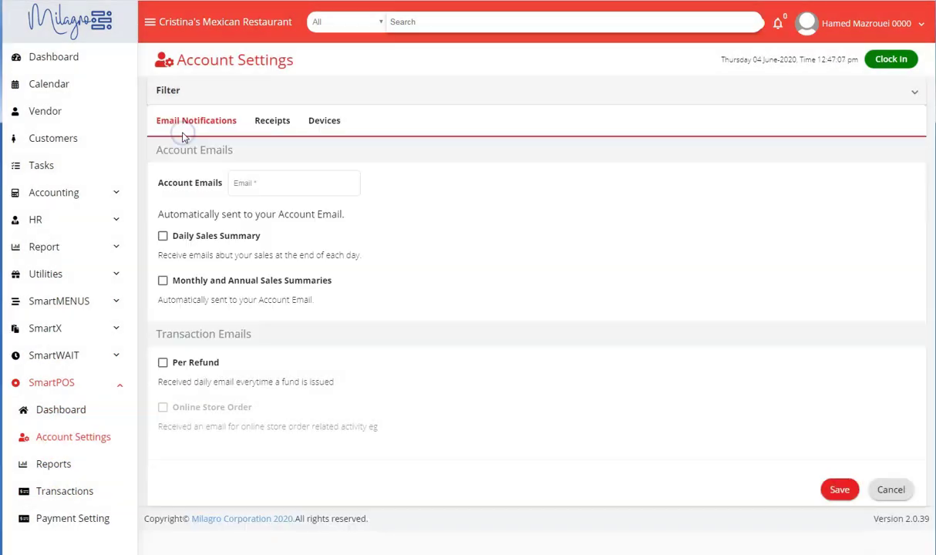
{"action": "left_click", "coordinate": [253, 186]}
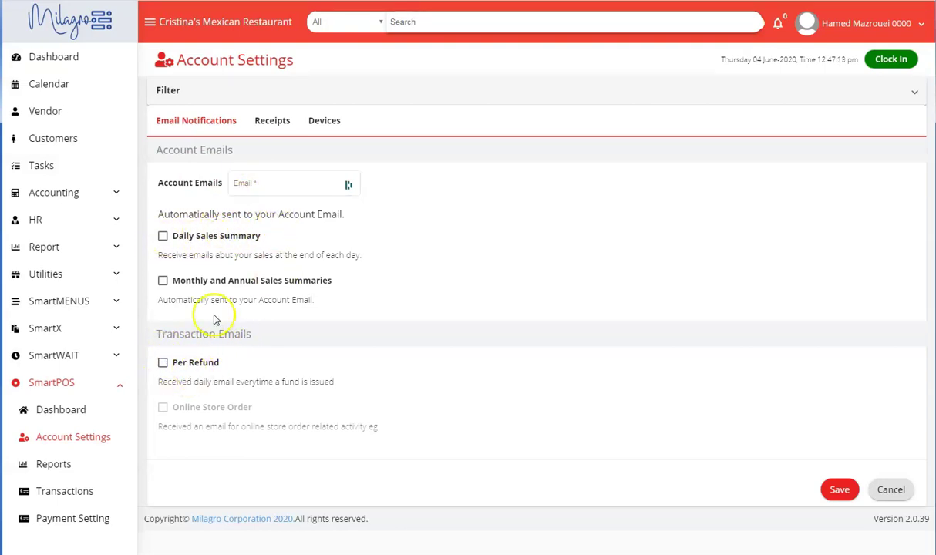
Review the receipt template settings from logotype to tip options, and the list of registered devices.
{"action": "left_click", "coordinate": [272, 124]}
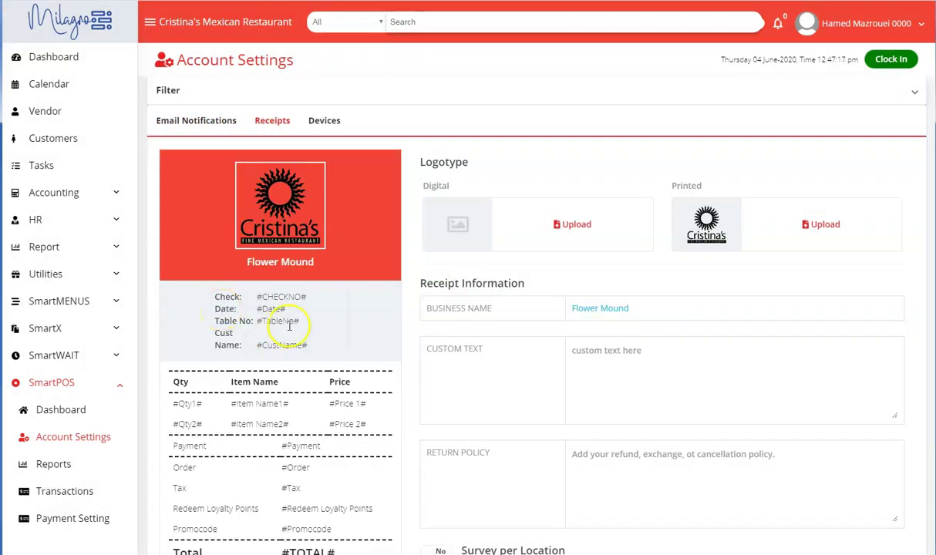
{"action": "scroll", "coordinate": [308, 362], "scroll_direction": "down", "scroll_amount": 4}
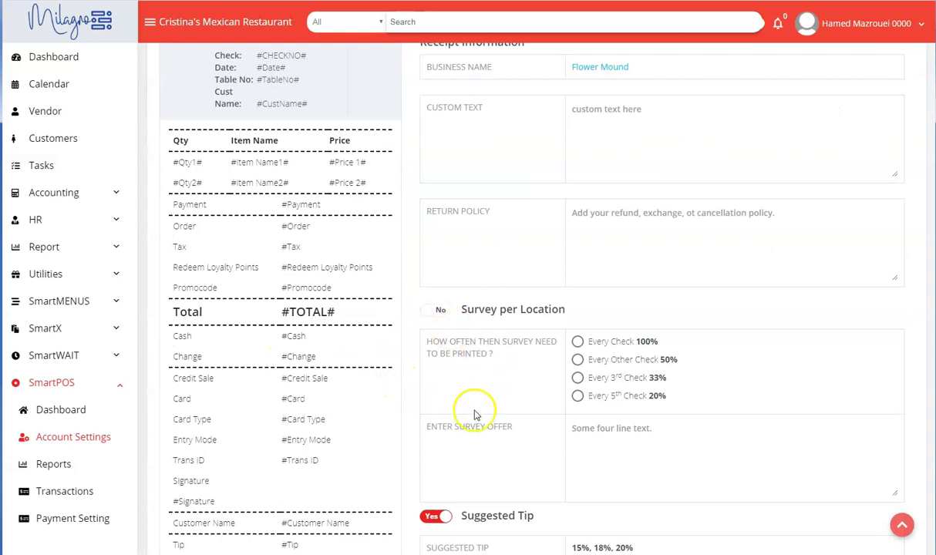
{"action": "scroll", "coordinate": [448, 415], "scroll_direction": "down", "scroll_amount": 2}
{"action": "scroll", "coordinate": [476, 414], "scroll_direction": "down", "scroll_amount": 1}
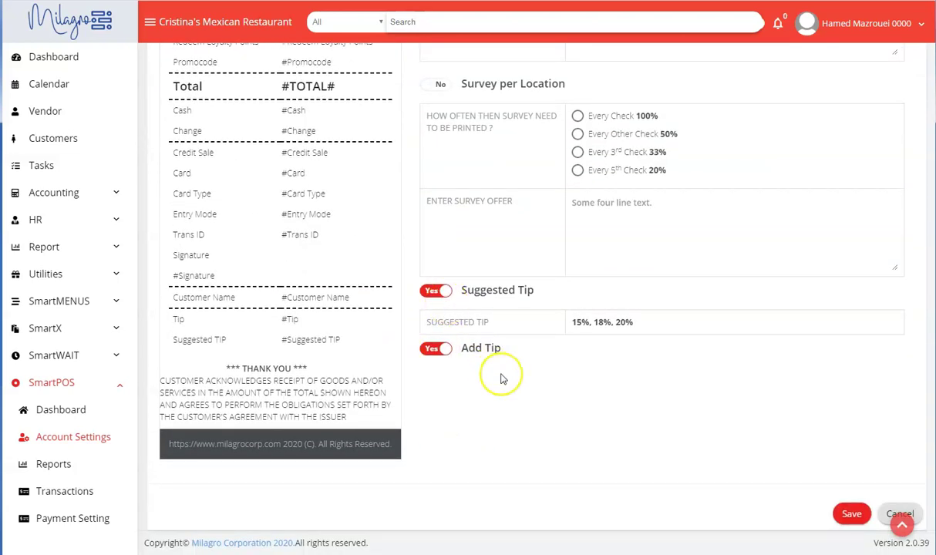
{"action": "scroll", "coordinate": [501, 377], "scroll_direction": "up", "scroll_amount": 7}
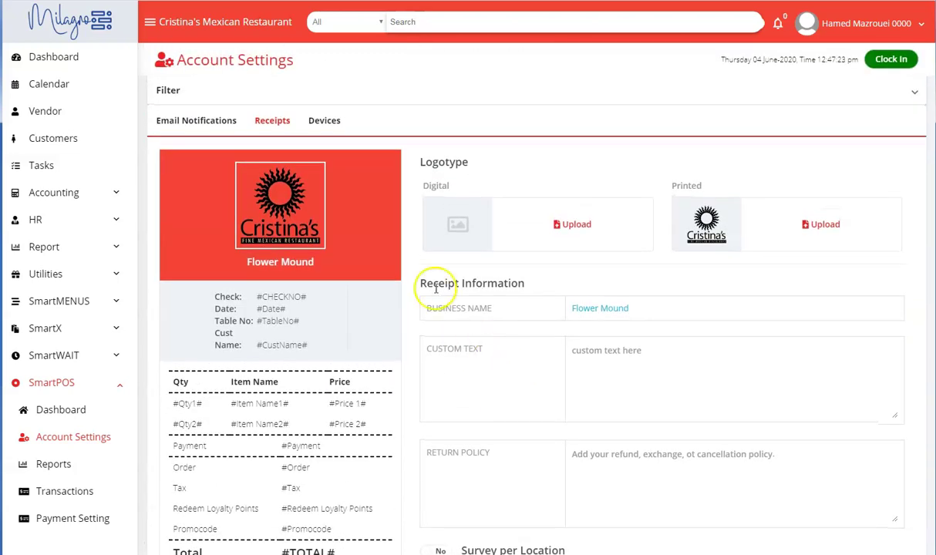
{"action": "left_click", "coordinate": [316, 123]}
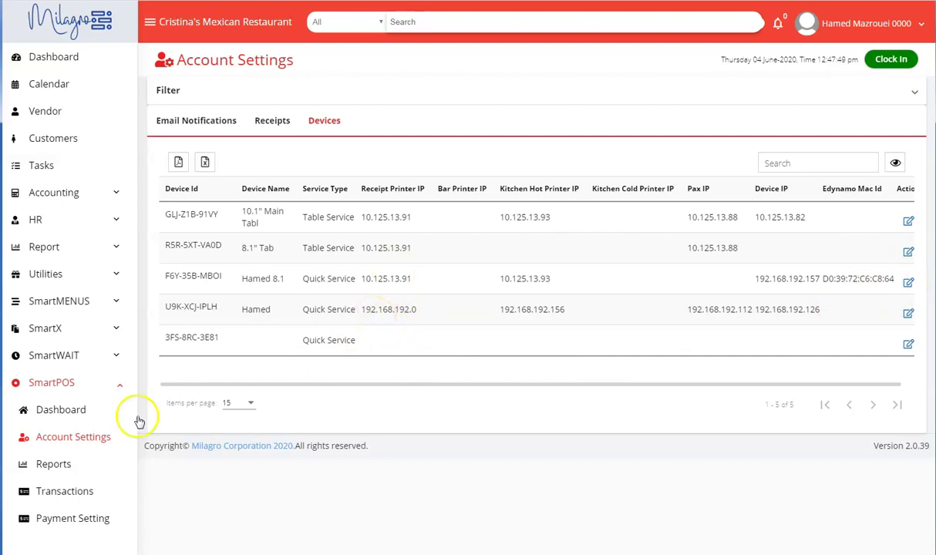
Open the SmartPOS reports for the Flower Mound location with start and end date 6/4/2020.
{"action": "left_click", "coordinate": [64, 466]}
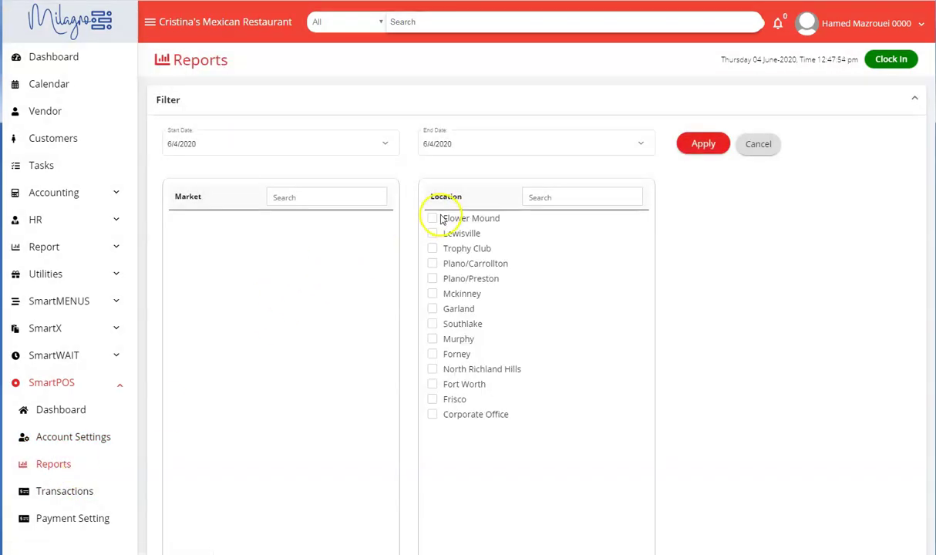
{"action": "left_click", "coordinate": [434, 220]}
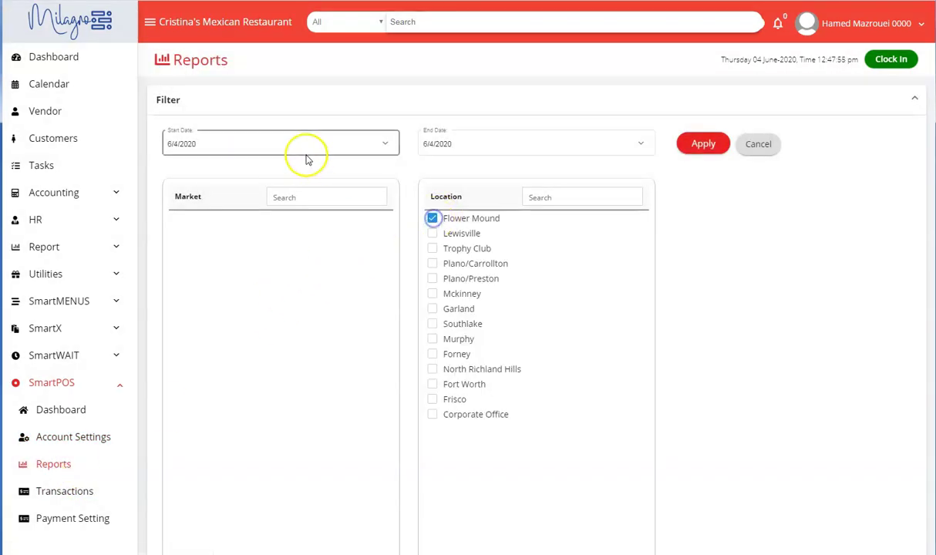
{"action": "left_click", "coordinate": [702, 145]}
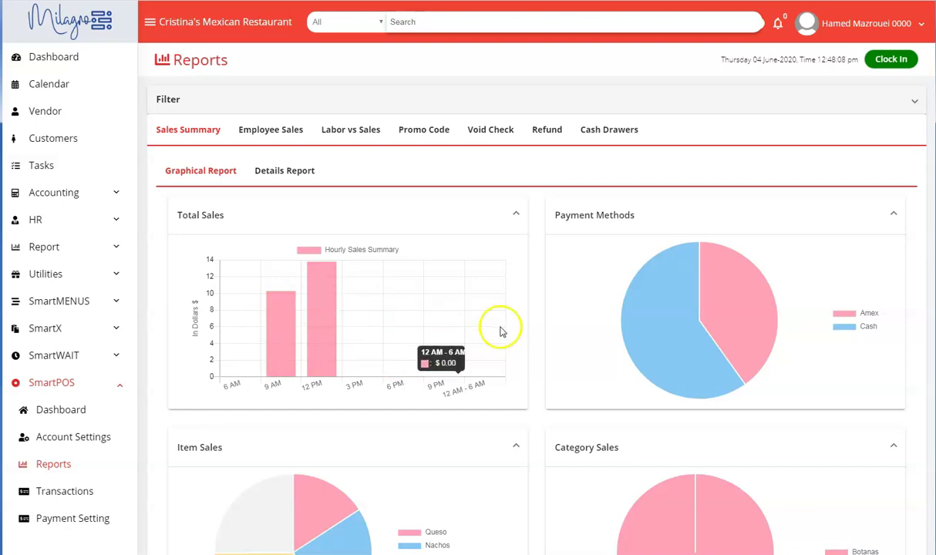
Examine the sales summary's graphical report, from total sales and payment methods to customer frequency and recency.
{"action": "scroll", "coordinate": [609, 324], "scroll_direction": "down", "scroll_amount": 2}
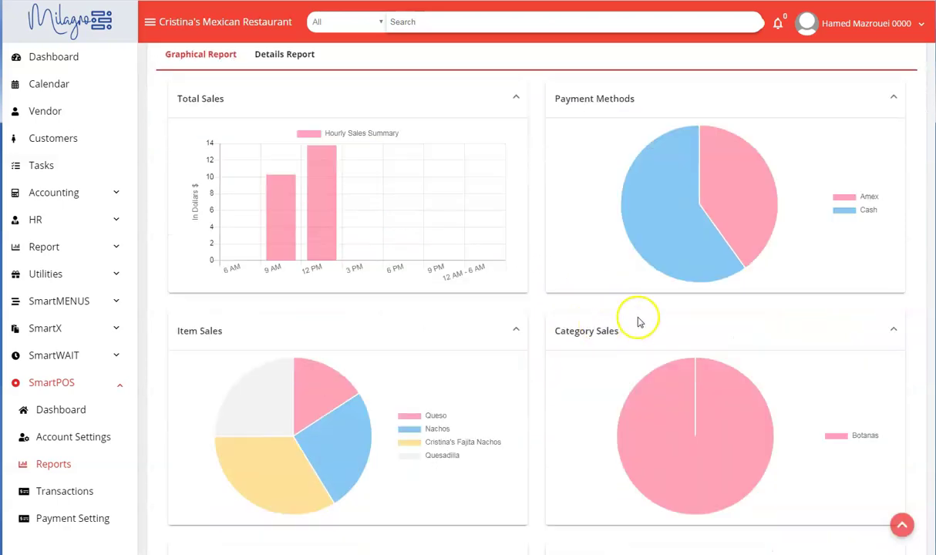
{"action": "scroll", "coordinate": [563, 380], "scroll_direction": "down", "scroll_amount": 3}
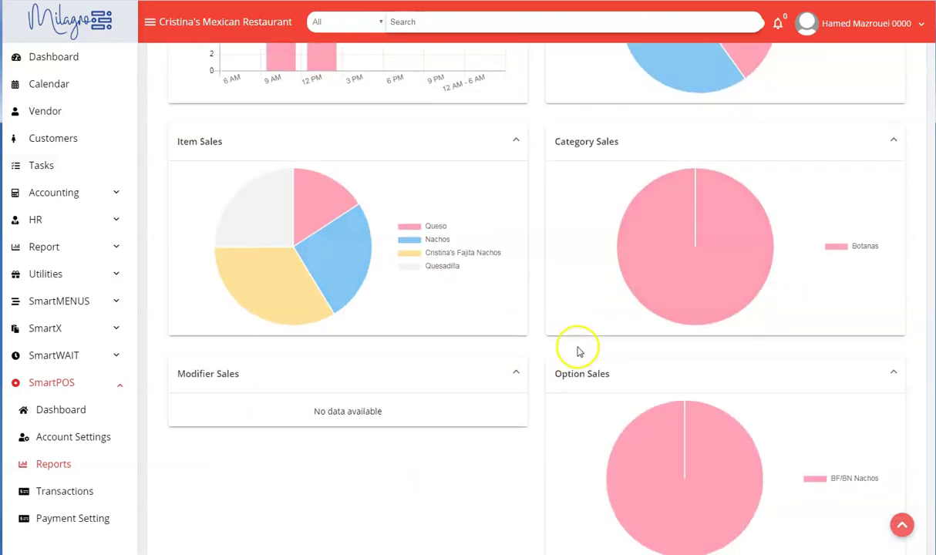
{"action": "scroll", "coordinate": [351, 272], "scroll_direction": "down", "scroll_amount": 3}
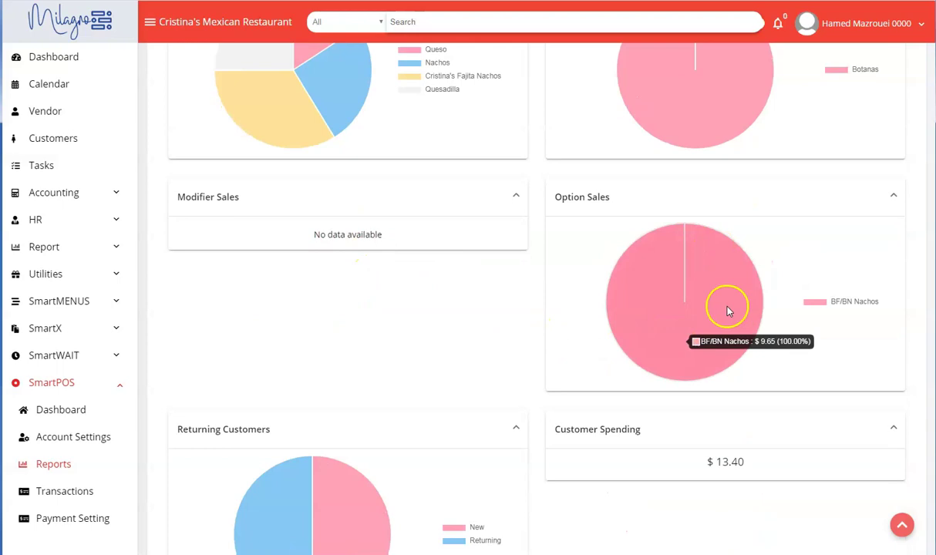
{"action": "scroll", "coordinate": [498, 334], "scroll_direction": "down", "scroll_amount": 5}
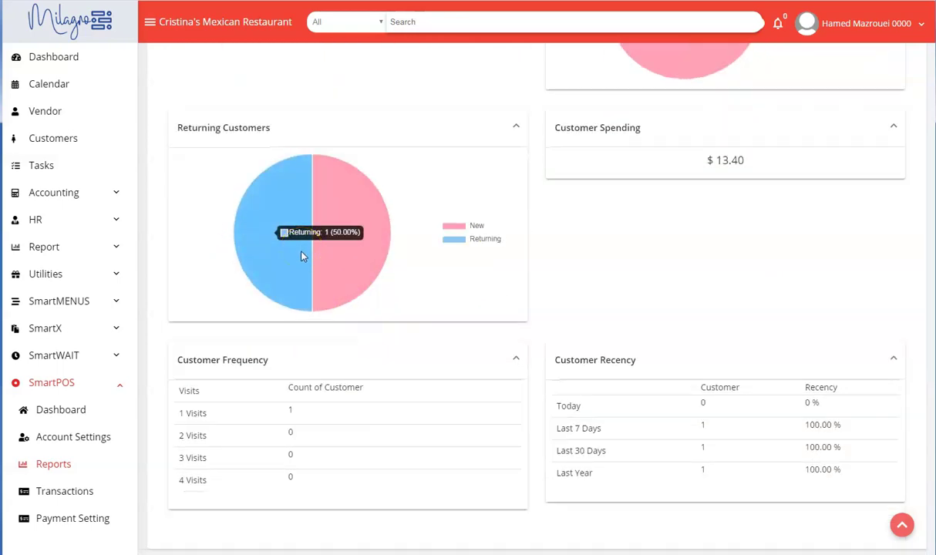
{"action": "left_click", "coordinate": [438, 295]}
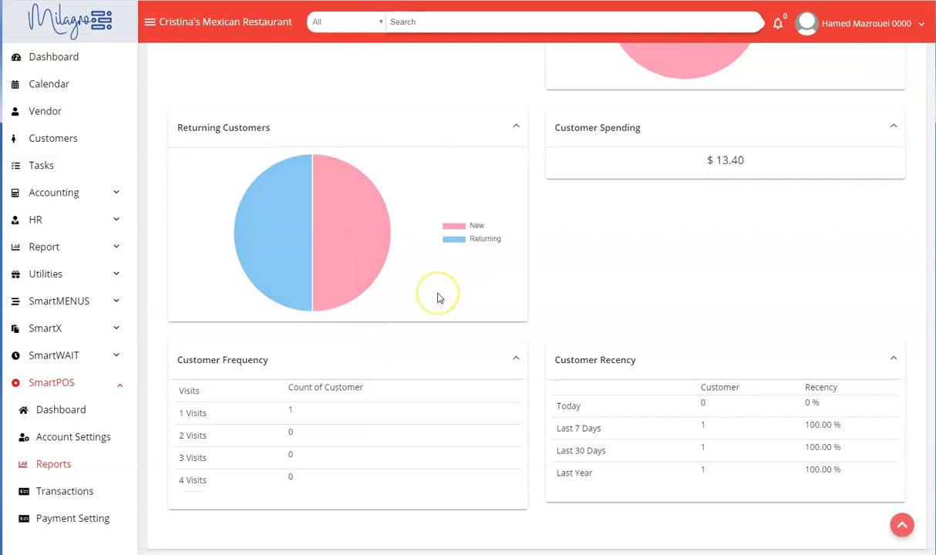
{"action": "scroll", "coordinate": [438, 298], "scroll_direction": "up", "scroll_amount": 10}
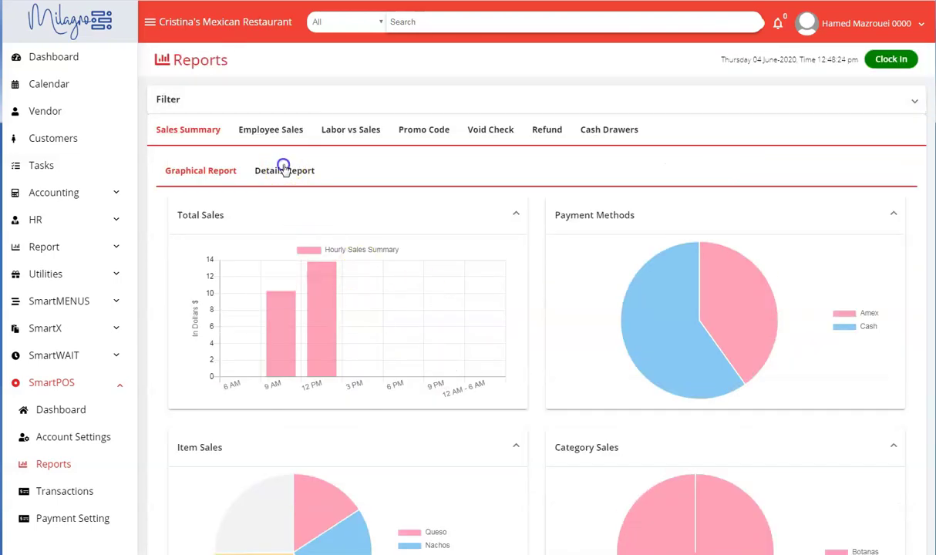
Examine the sales summary's details report, including category sales, payment summary, voids and tip pool.
{"action": "left_click", "coordinate": [283, 170]}
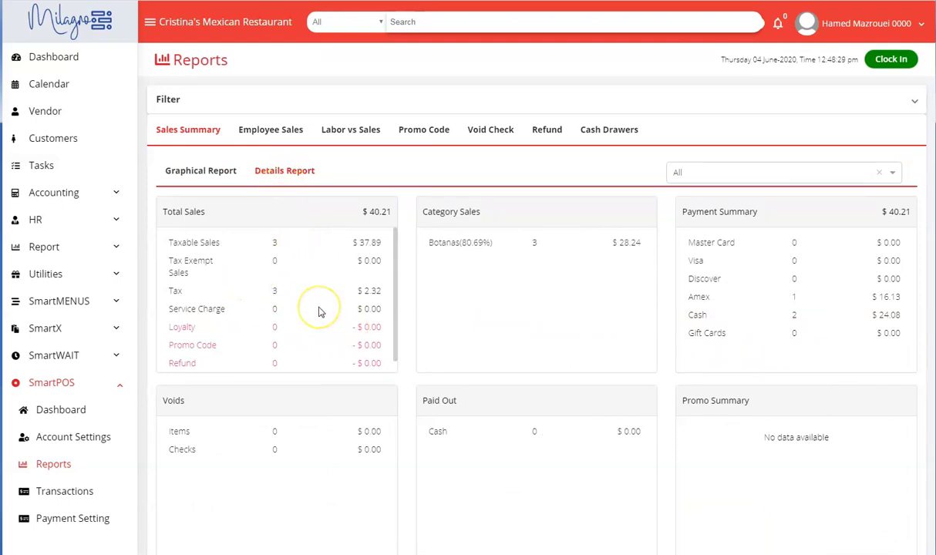
{"action": "scroll", "coordinate": [598, 339], "scroll_direction": "down", "scroll_amount": 3}
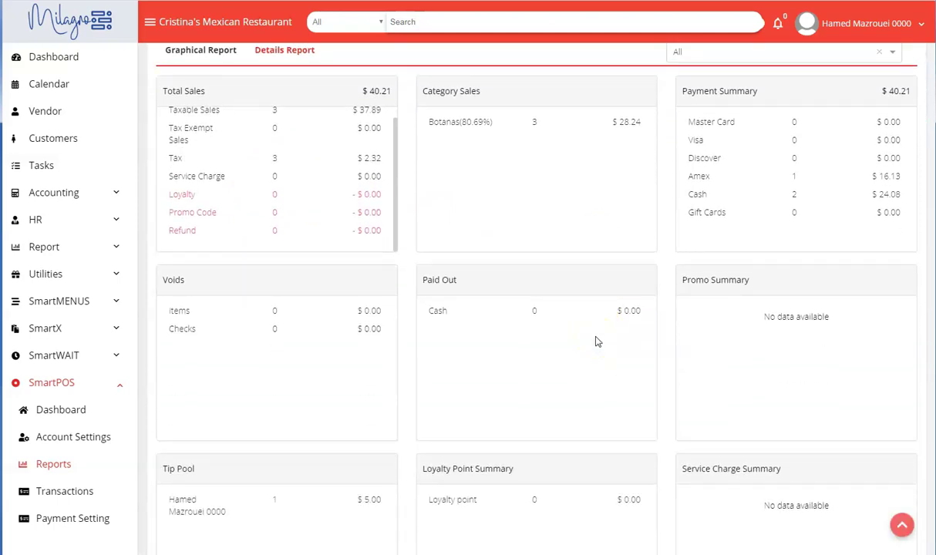
{"action": "scroll", "coordinate": [598, 342], "scroll_direction": "down", "scroll_amount": 2}
{"action": "scroll", "coordinate": [595, 341], "scroll_direction": "up", "scroll_amount": 4}
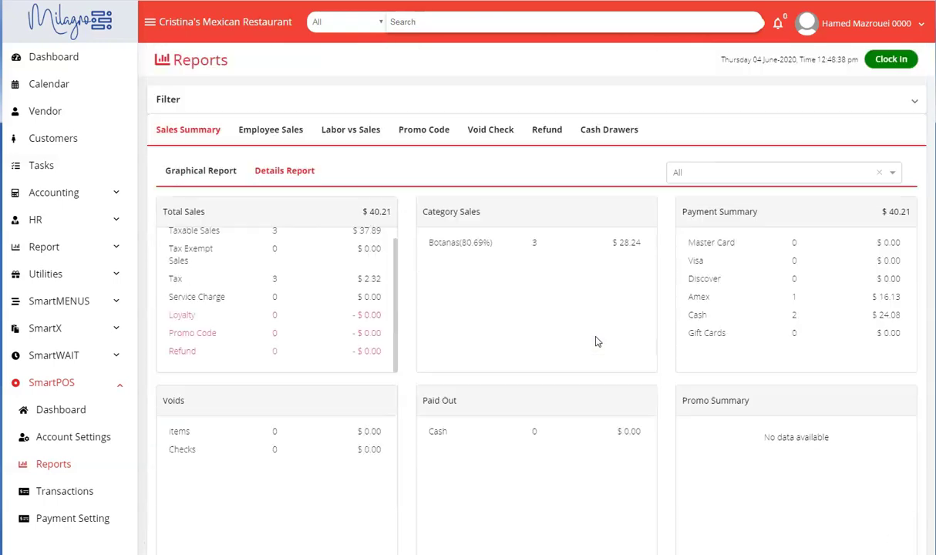
Review the Employee Sales, Labor vs Sales and Promo Code reports.
{"action": "left_click", "coordinate": [263, 129]}
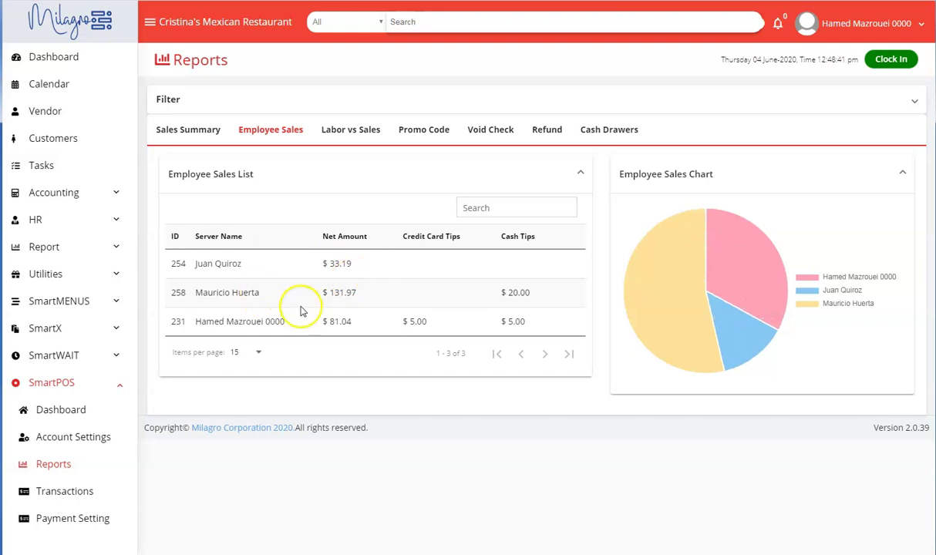
{"action": "left_click", "coordinate": [345, 132]}
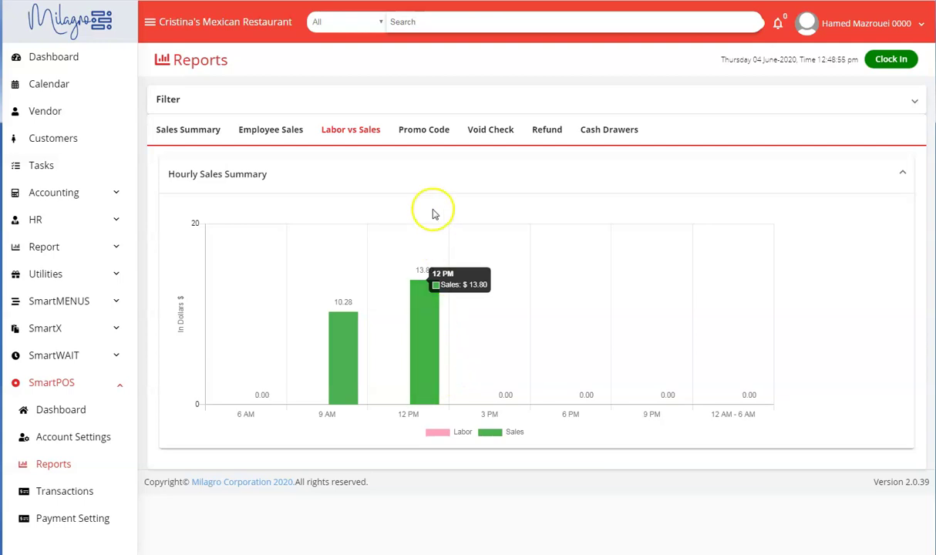
{"action": "left_click", "coordinate": [412, 135]}
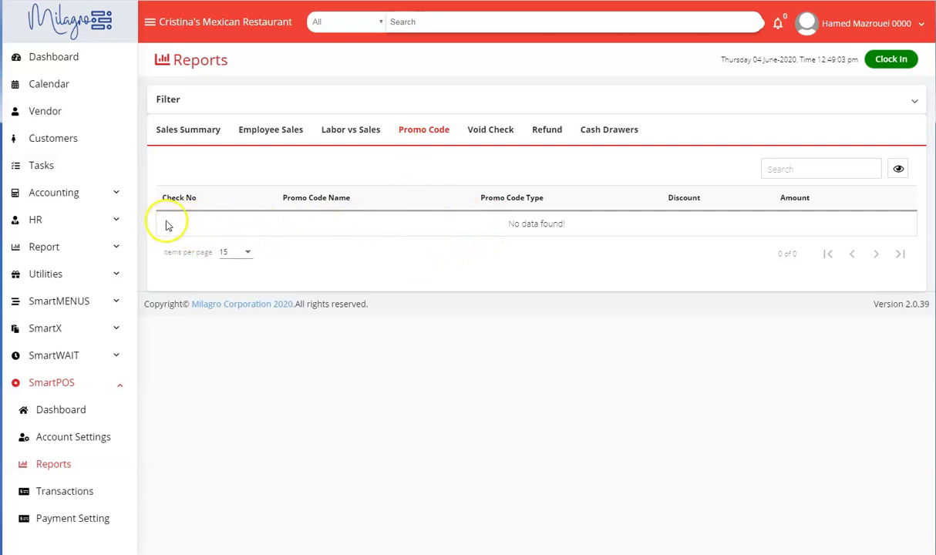
Review the Void Check, Refund and Cash Drawers reports, checking the cash status of the second drawer.
{"action": "left_click", "coordinate": [488, 131]}
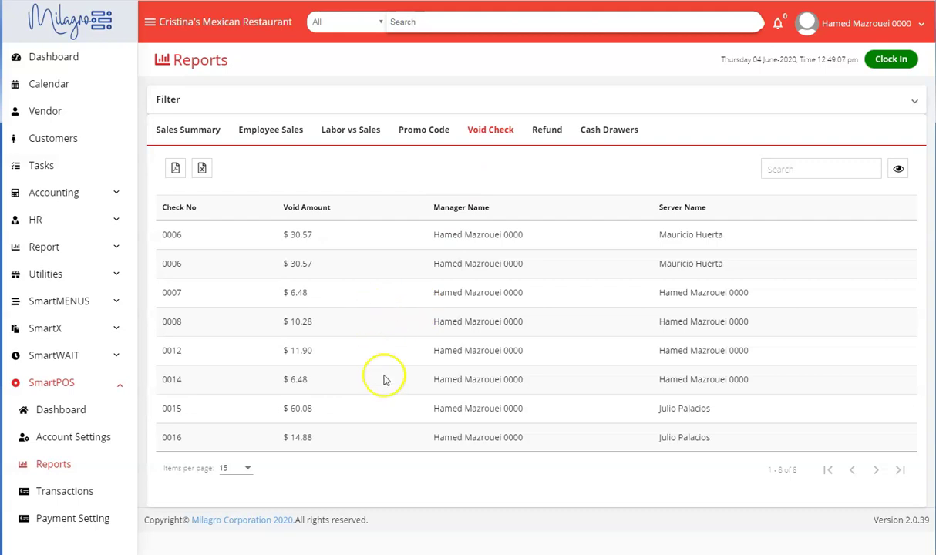
{"action": "left_click", "coordinate": [546, 131]}
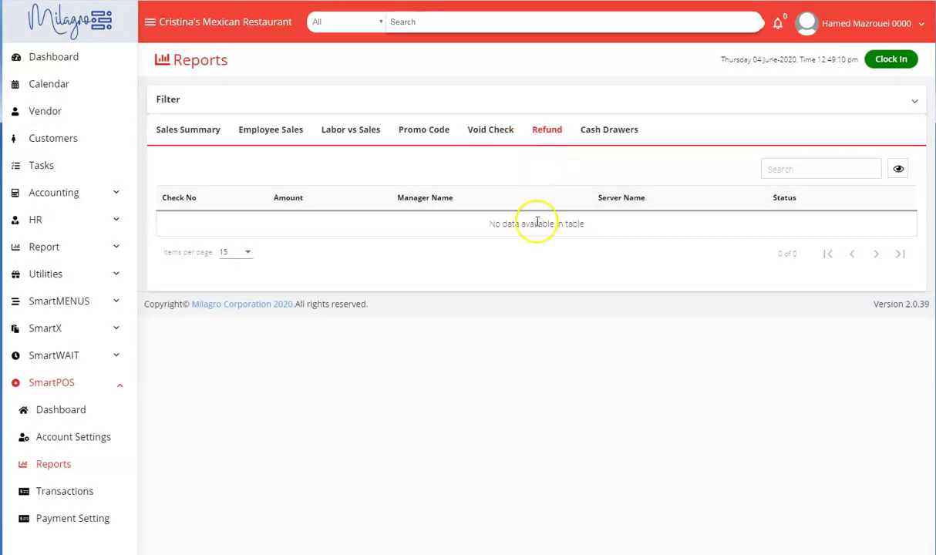
{"action": "left_click", "coordinate": [608, 130]}
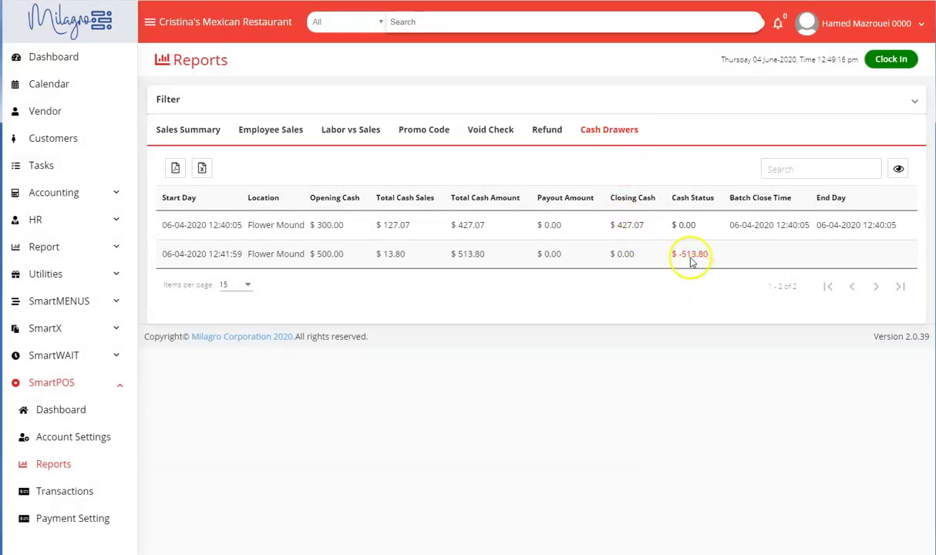
{"action": "left_click_drag", "start_coordinate": [676, 254], "coordinate": [712, 256]}
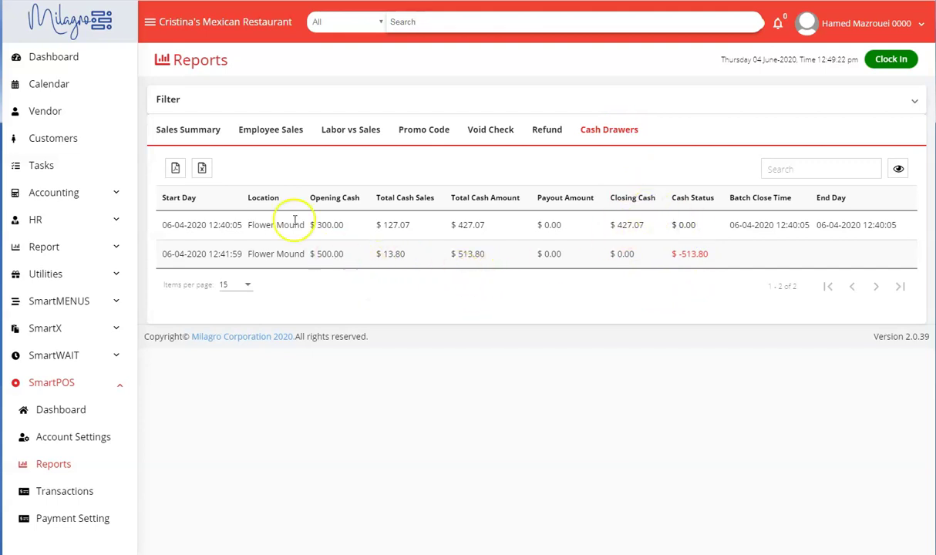
List the SmartPOS transactions of the Flower Mound location for 6/4/2020.
{"action": "left_click", "coordinate": [65, 491]}
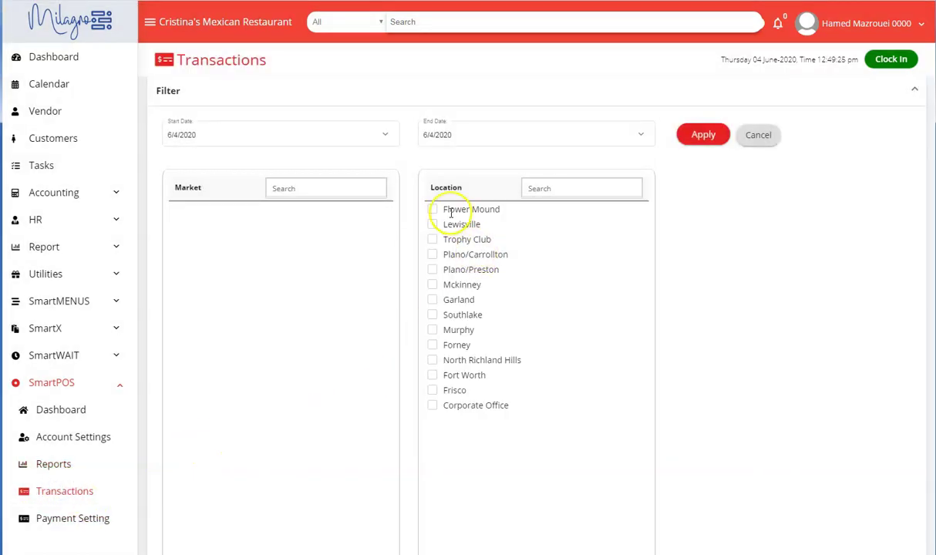
{"action": "left_click", "coordinate": [433, 209]}
{"action": "left_click", "coordinate": [690, 136]}
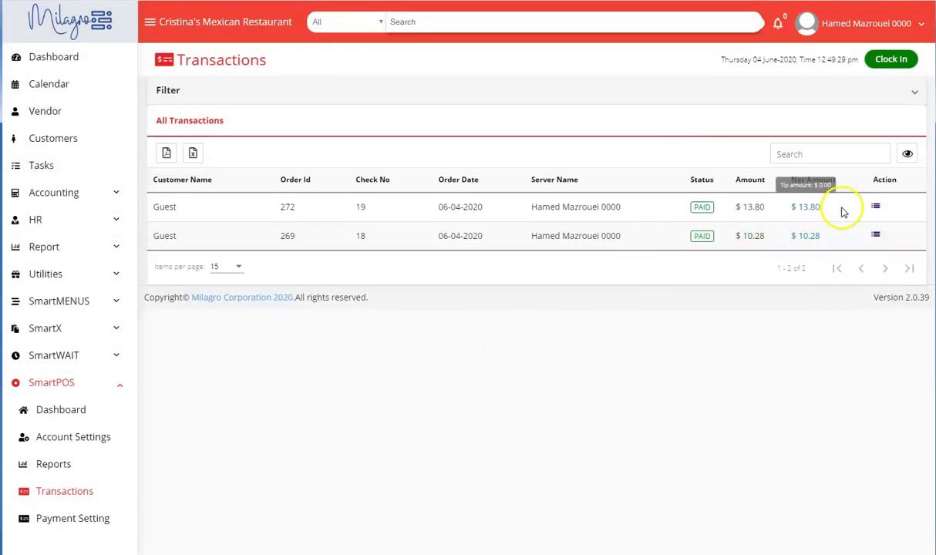
View the payment, customer and item details of check 19 and return to all transactions.
{"action": "left_click", "coordinate": [876, 205]}
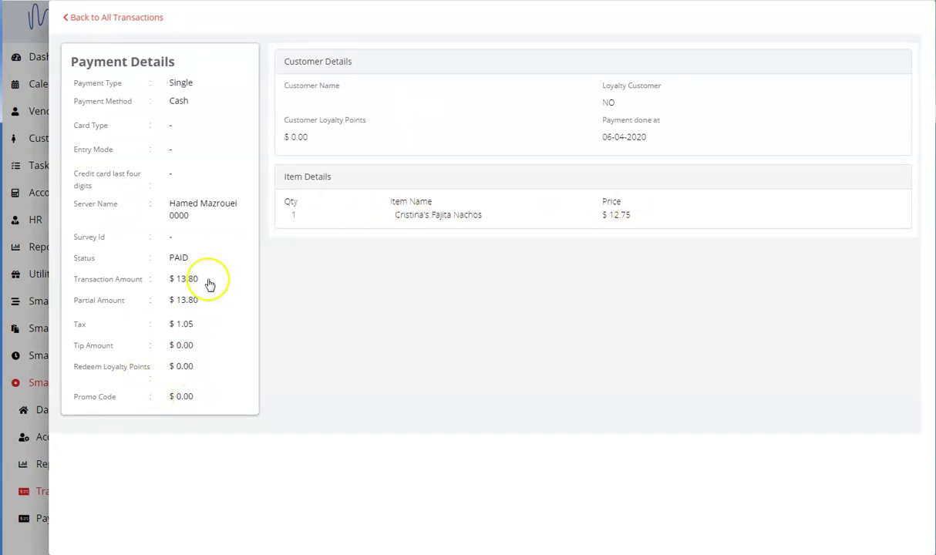
{"action": "left_click", "coordinate": [125, 19]}
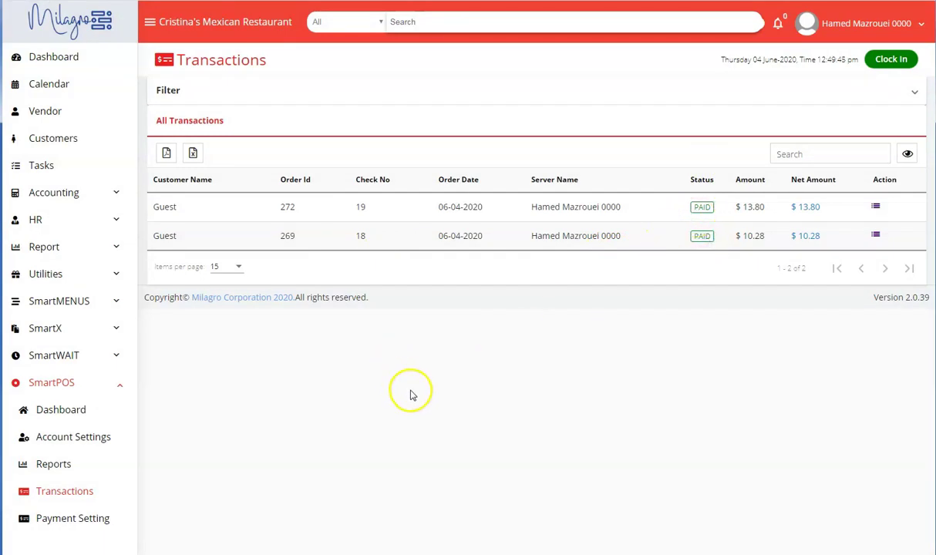
{"action": "left_click", "coordinate": [365, 347]}
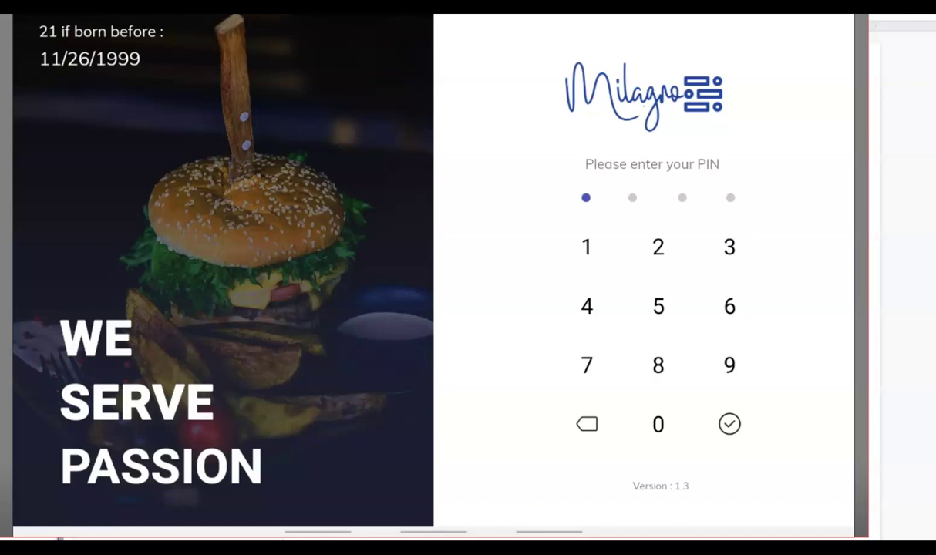
Sign in to the point of sale with the employee PIN and open the End Day Report.
{"action": "type", "text": "1"}
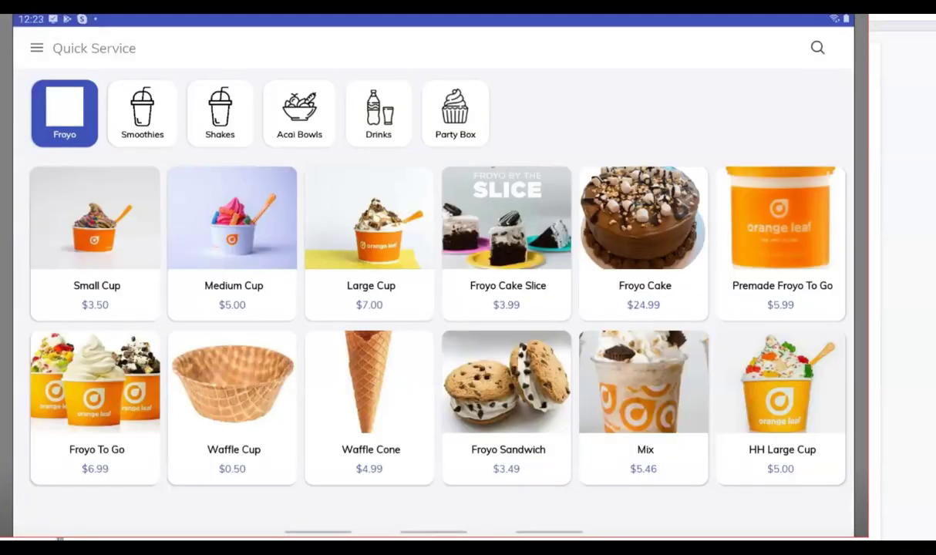
{"action": "left_click", "coordinate": [36, 48]}
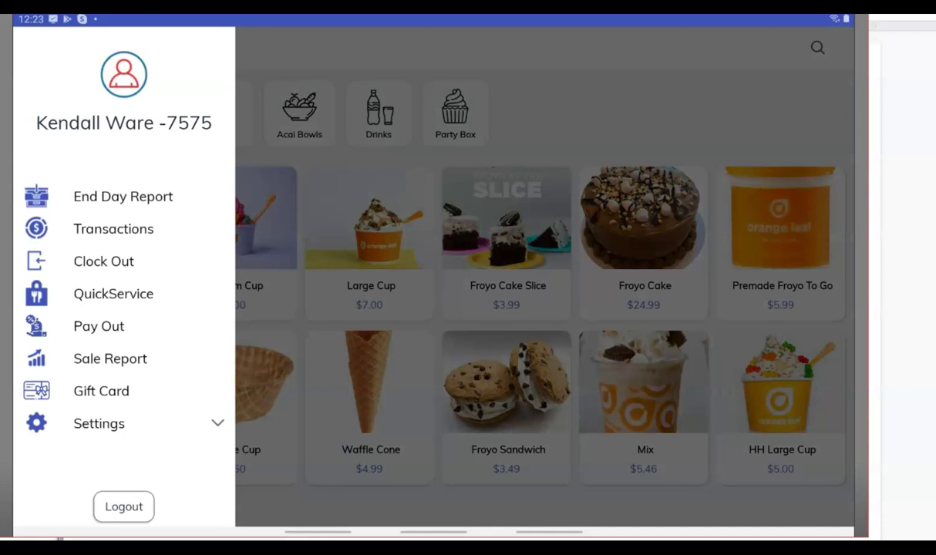
{"action": "left_click", "coordinate": [122, 196]}
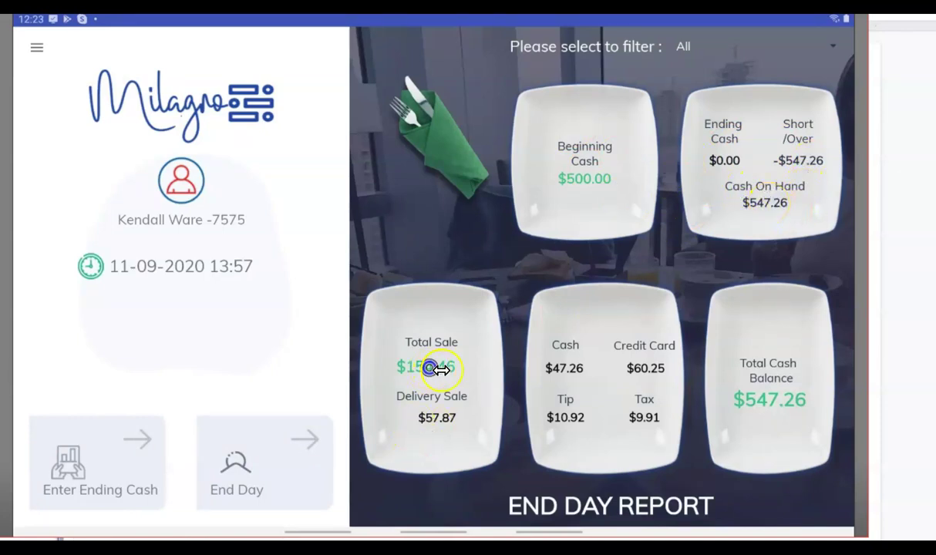
Examine the total sale, delivery sale, cash, credit card, tax and tip figures of the End Day Report.
{"action": "left_click", "coordinate": [389, 337]}
{"action": "left_click", "coordinate": [467, 355]}
{"action": "left_click", "coordinate": [456, 438]}
{"action": "left_click", "coordinate": [418, 400]}
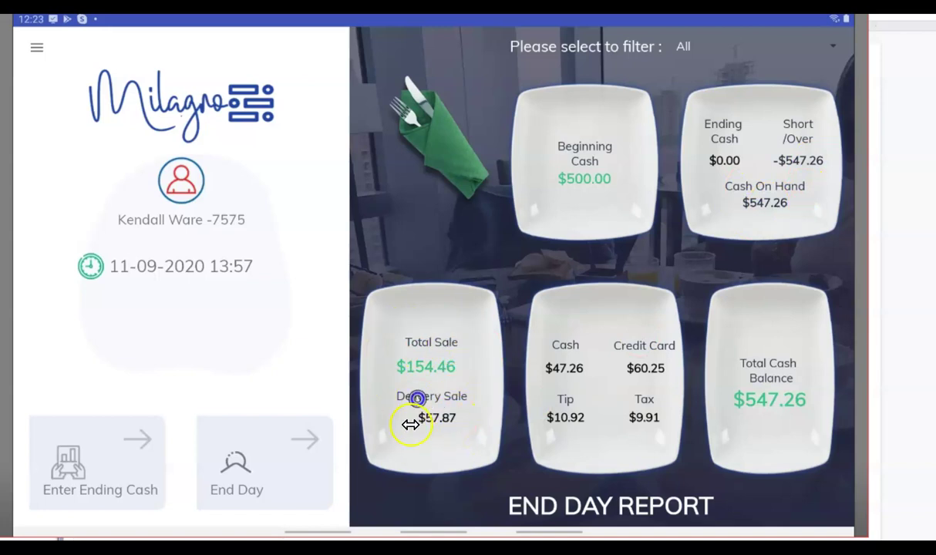
{"action": "left_click", "coordinate": [408, 422]}
{"action": "left_click", "coordinate": [441, 419]}
{"action": "left_click", "coordinate": [558, 434]}
{"action": "left_click", "coordinate": [571, 388]}
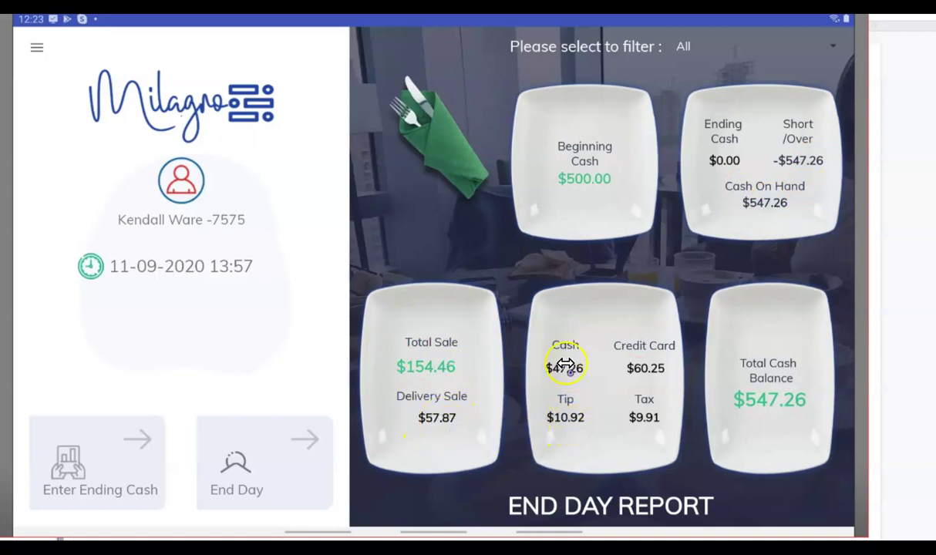
{"action": "left_click", "coordinate": [598, 363]}
{"action": "left_click", "coordinate": [640, 370]}
{"action": "left_click", "coordinate": [654, 419]}
{"action": "left_click", "coordinate": [564, 420]}
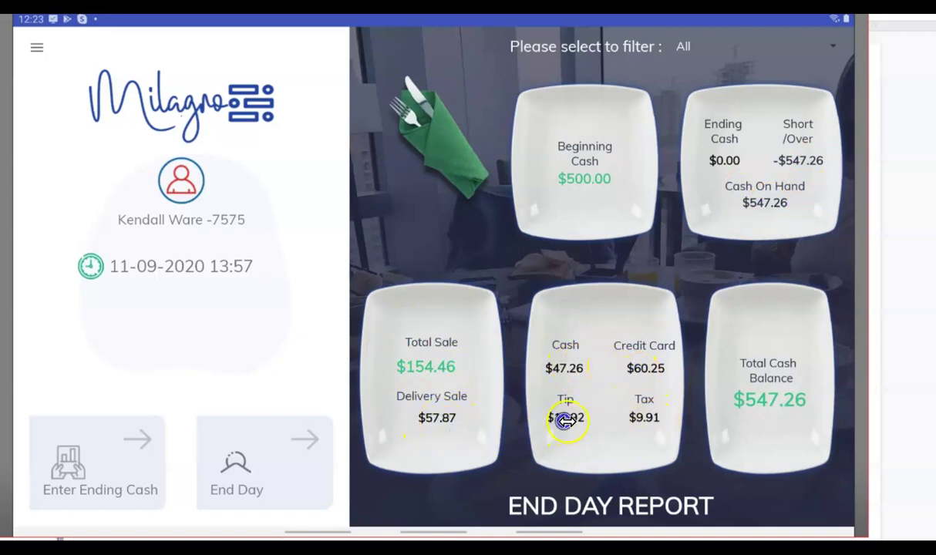
{"action": "left_click", "coordinate": [572, 421]}
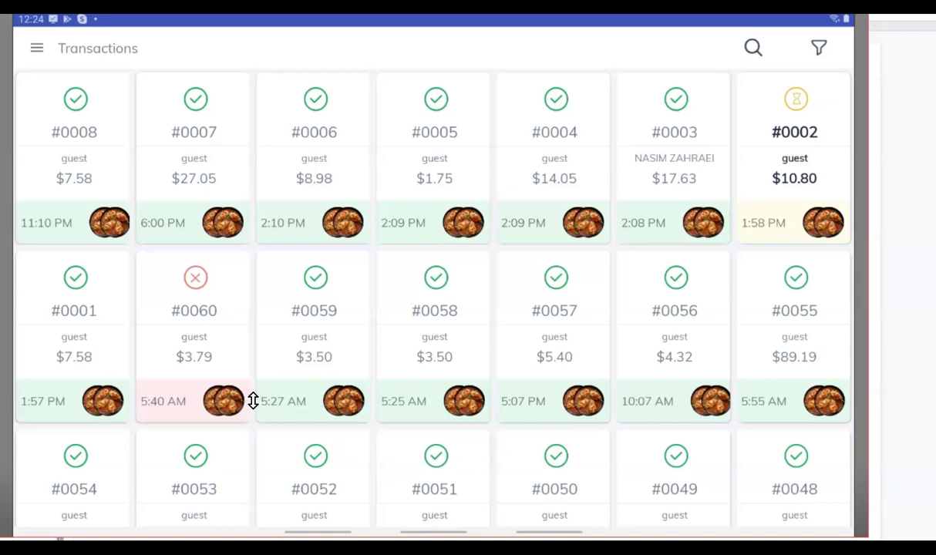
Browse the point-of-sale transactions, view the order details of check #0006 and close them.
{"action": "scroll", "coordinate": [253, 401], "scroll_direction": "down", "scroll_amount": 1}
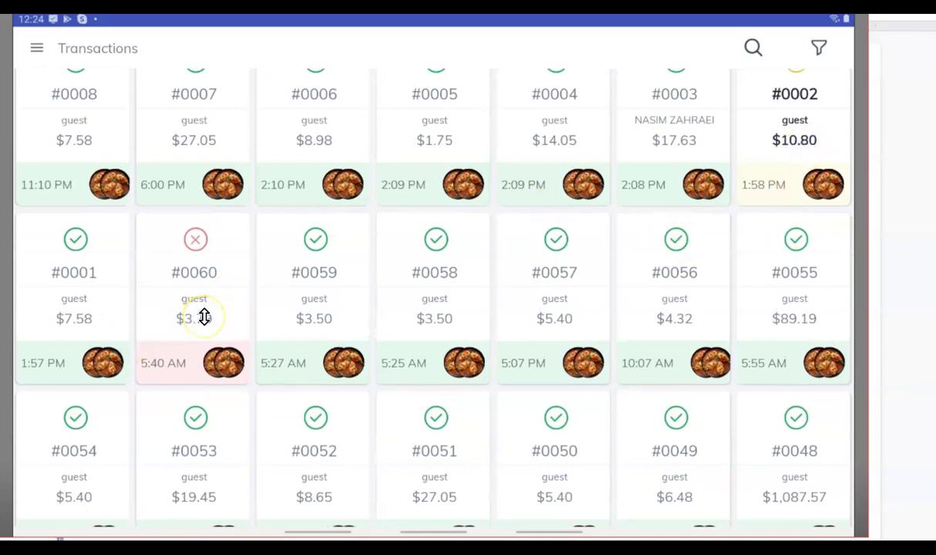
{"action": "scroll", "coordinate": [205, 317], "scroll_direction": "down", "scroll_amount": 5}
{"action": "scroll", "coordinate": [204, 317], "scroll_direction": "up", "scroll_amount": 6}
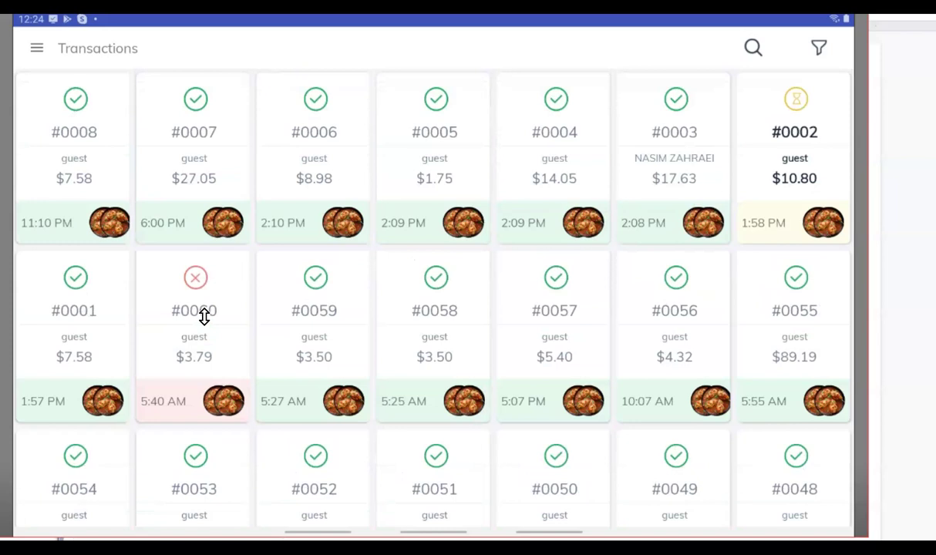
{"action": "left_click", "coordinate": [204, 317]}
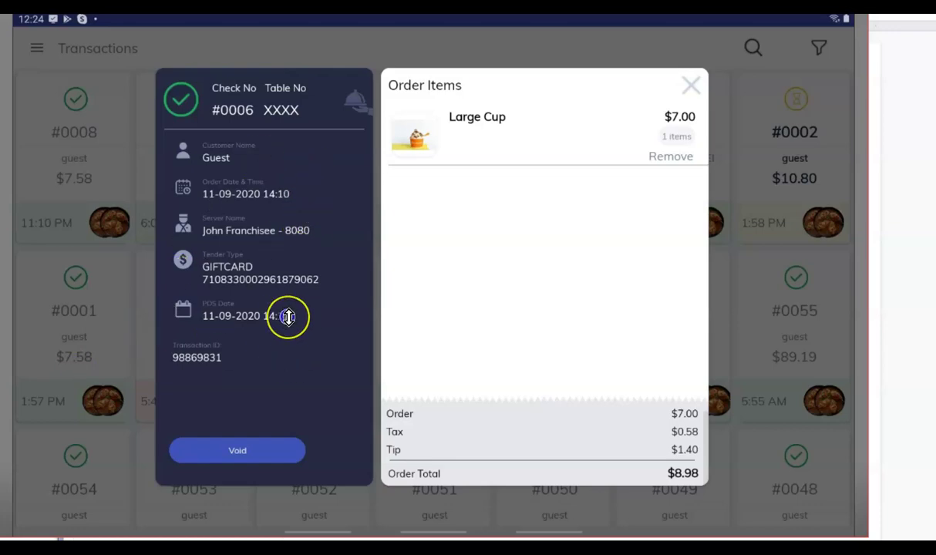
{"action": "key", "text": "Escape"}
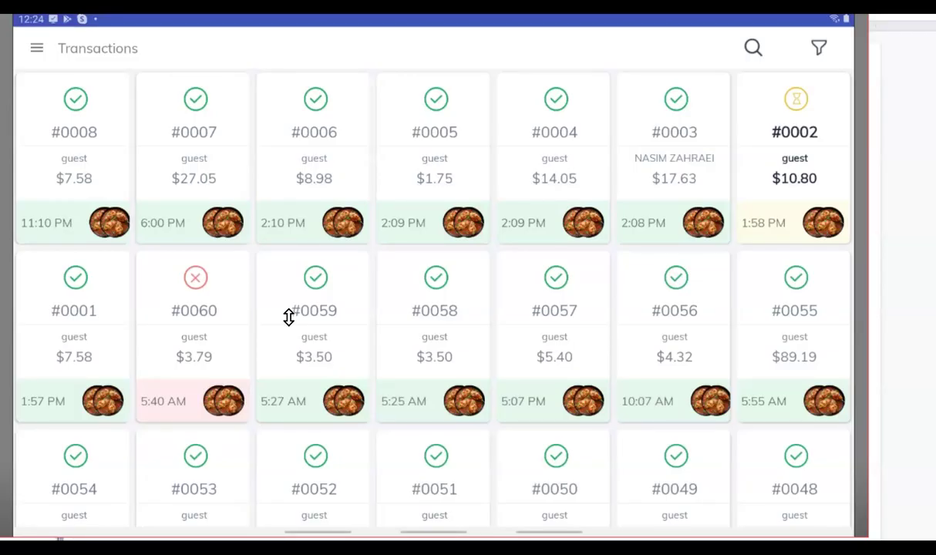
View the order details of the older check #0051 and return to the transactions.
{"action": "scroll", "coordinate": [288, 317], "scroll_direction": "down", "scroll_amount": 3}
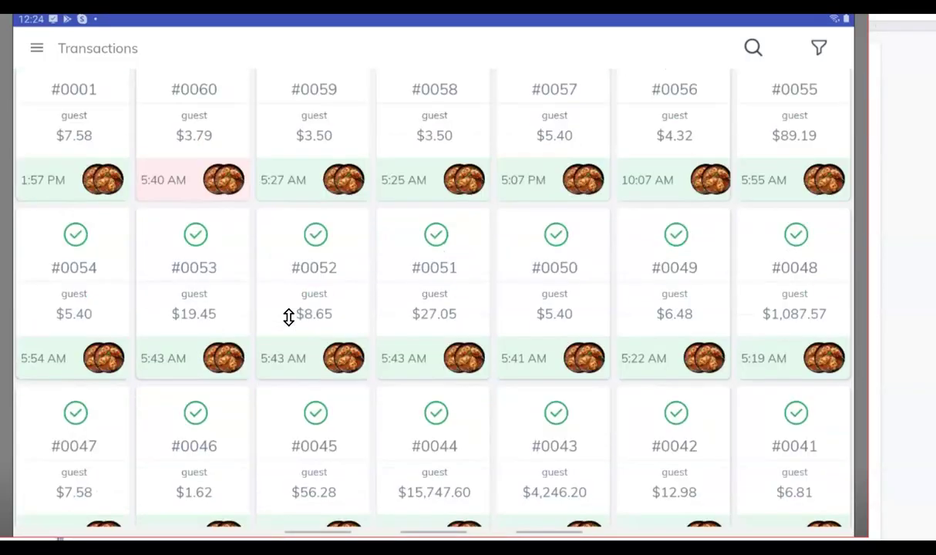
{"action": "left_click", "coordinate": [289, 317]}
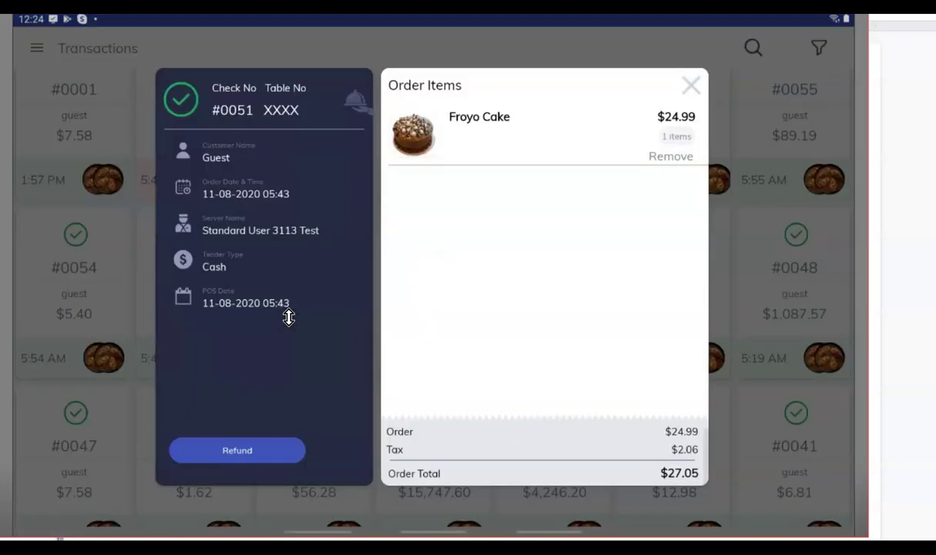
{"action": "left_click", "coordinate": [143, 371]}
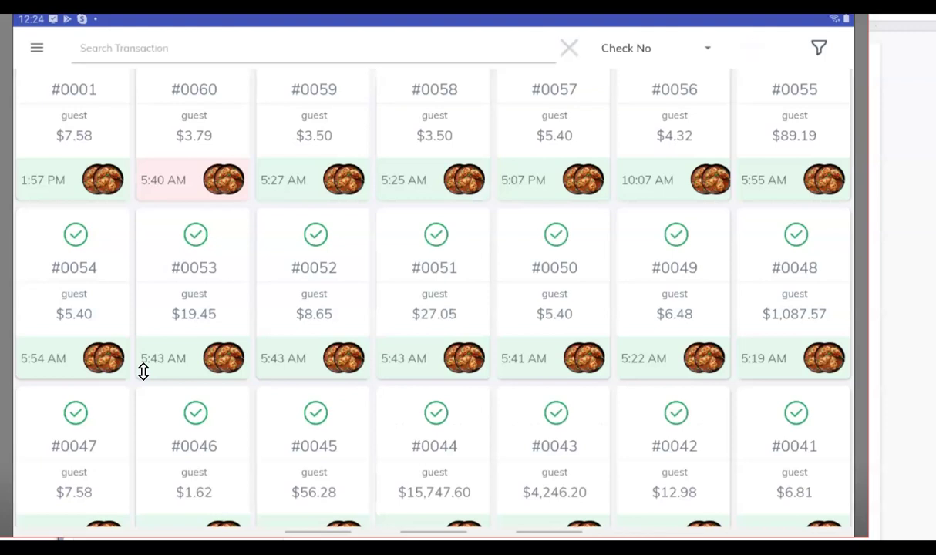
Look through the transaction search criteria, keep Check No and search for check 0060.
{"action": "left_click", "coordinate": [635, 54]}
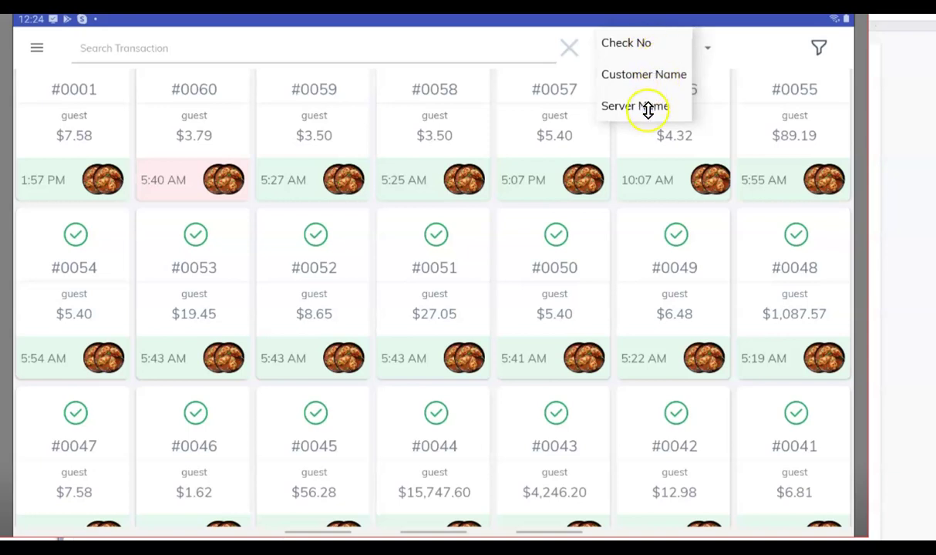
{"action": "left_click", "coordinate": [494, 65]}
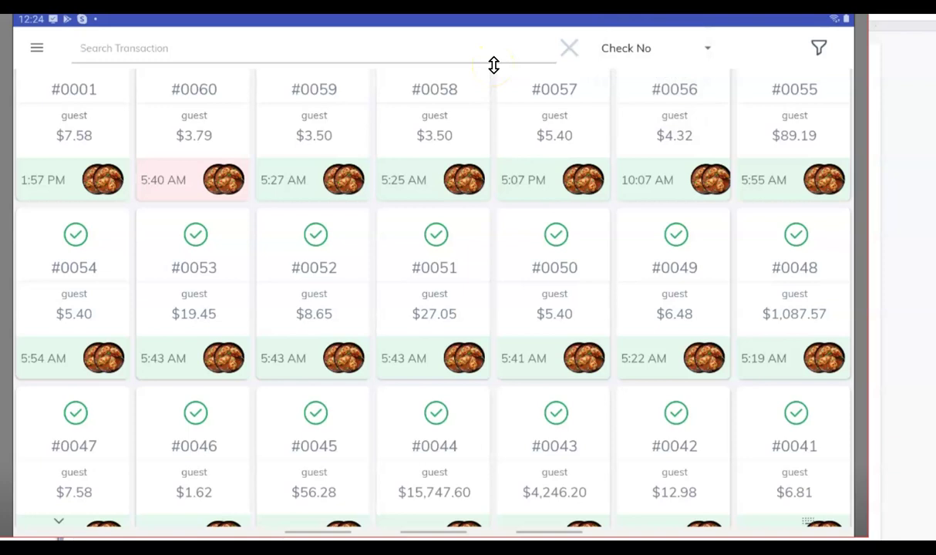
{"action": "left_click", "coordinate": [494, 64]}
{"action": "type", "text": "0060"}
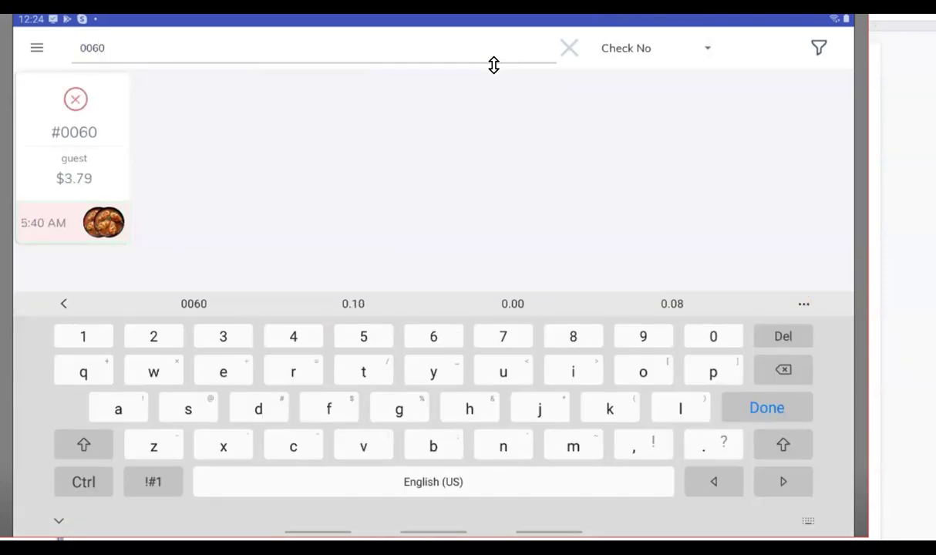
Replace the check number search with 7 to find the matching transactions.
{"action": "key", "text": "BackSpace"}
{"action": "key", "text": "BackSpace"}
{"action": "key", "text": "BackSpace"}
{"action": "key", "text": "BackSpace"}
{"action": "type", "text": "7"}
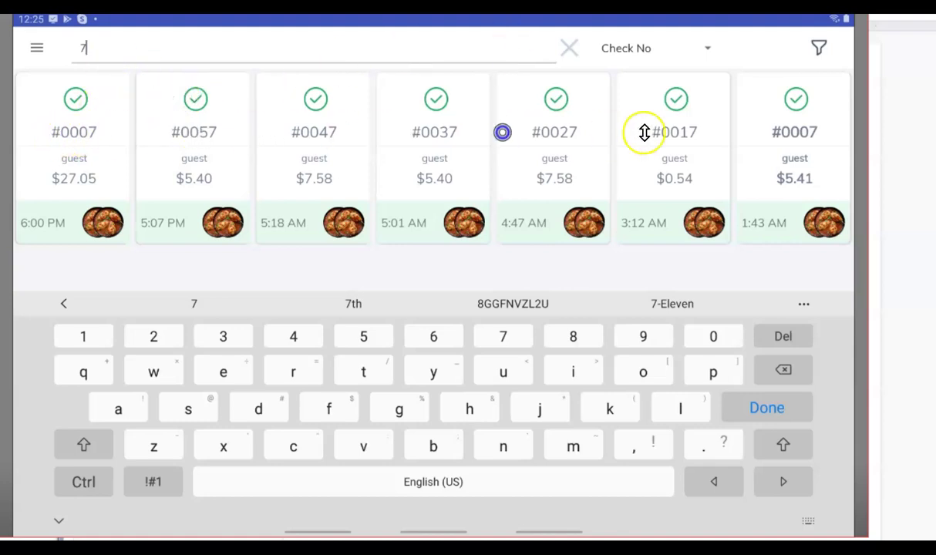
{"action": "left_click", "coordinate": [726, 282]}
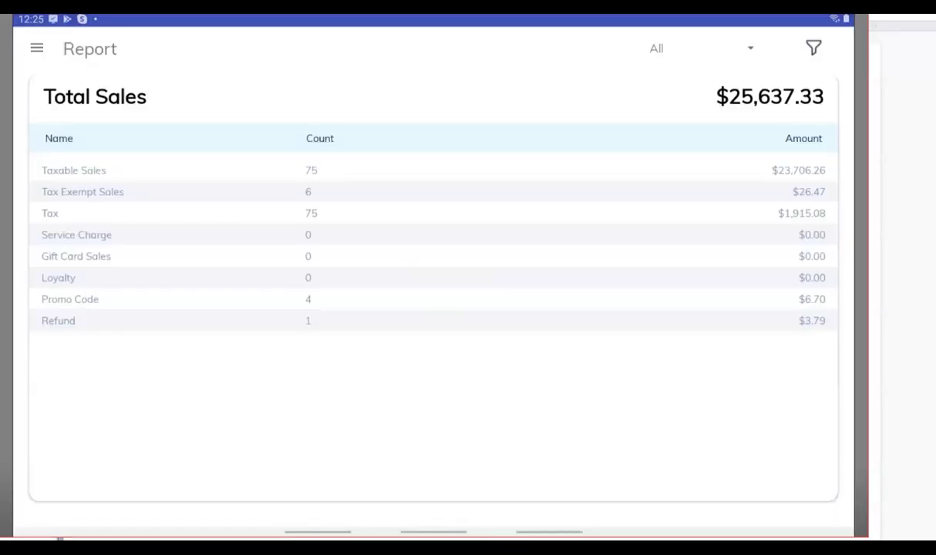
Review the Total Sales, Category Sales, Item Sales, Payment Summary and Delivery Sales sections of the sales report.
{"action": "scroll", "coordinate": [431, 324], "scroll_direction": "down", "scroll_amount": 5}
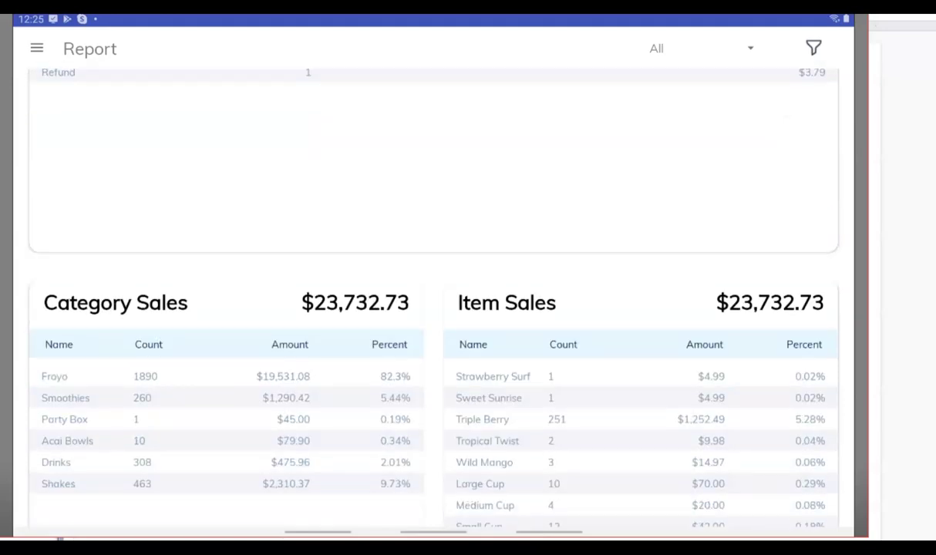
{"action": "scroll", "coordinate": [432, 309], "scroll_direction": "down", "scroll_amount": 2}
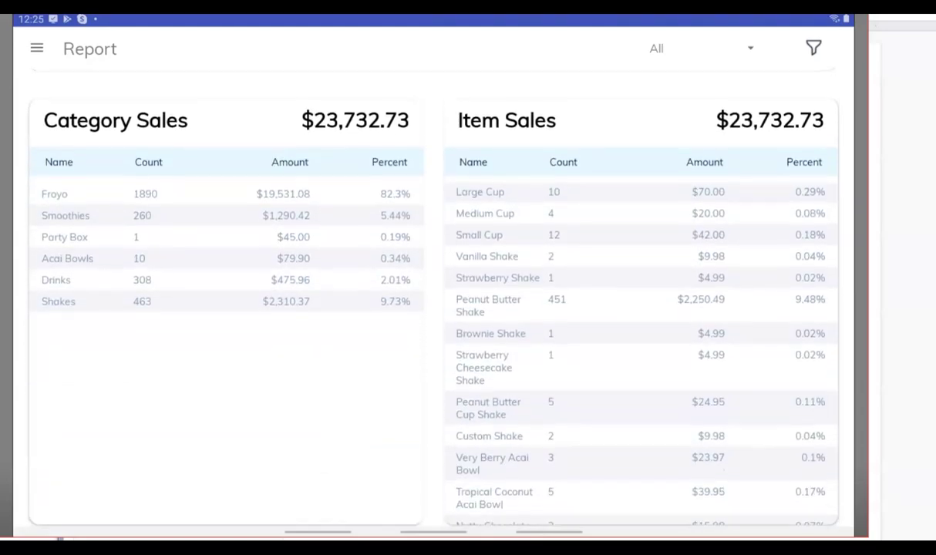
{"action": "scroll", "coordinate": [640, 347], "scroll_direction": "down", "scroll_amount": 5}
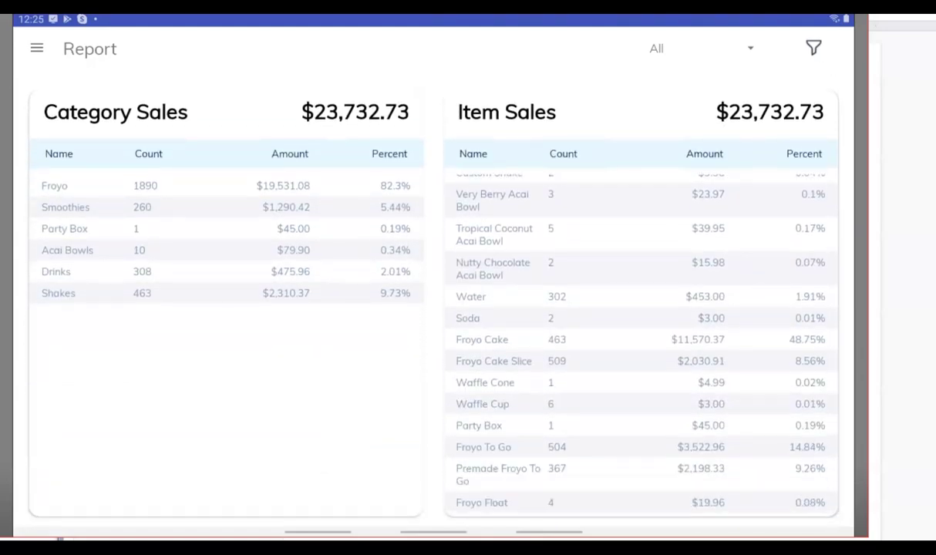
{"action": "scroll", "coordinate": [432, 309], "scroll_direction": "down", "scroll_amount": 4}
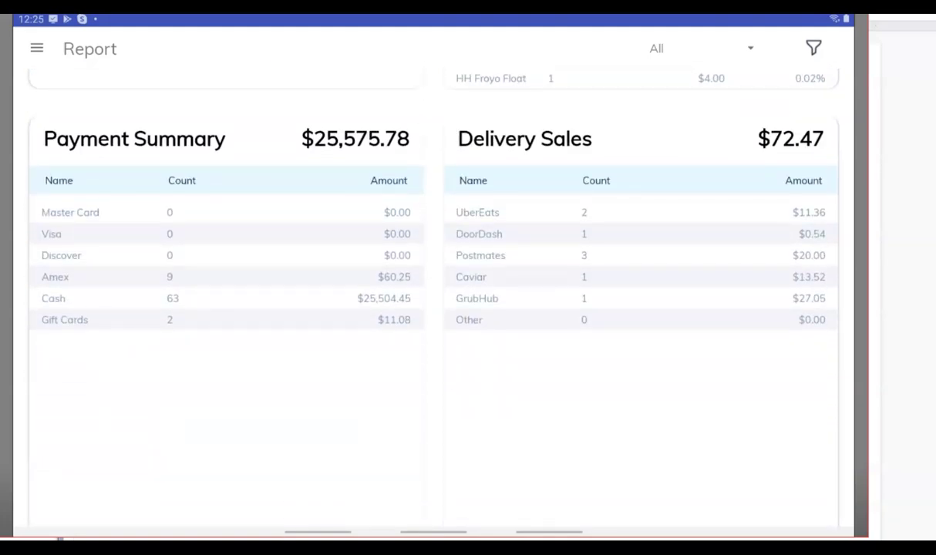
{"action": "scroll", "coordinate": [432, 308], "scroll_direction": "down", "scroll_amount": 1}
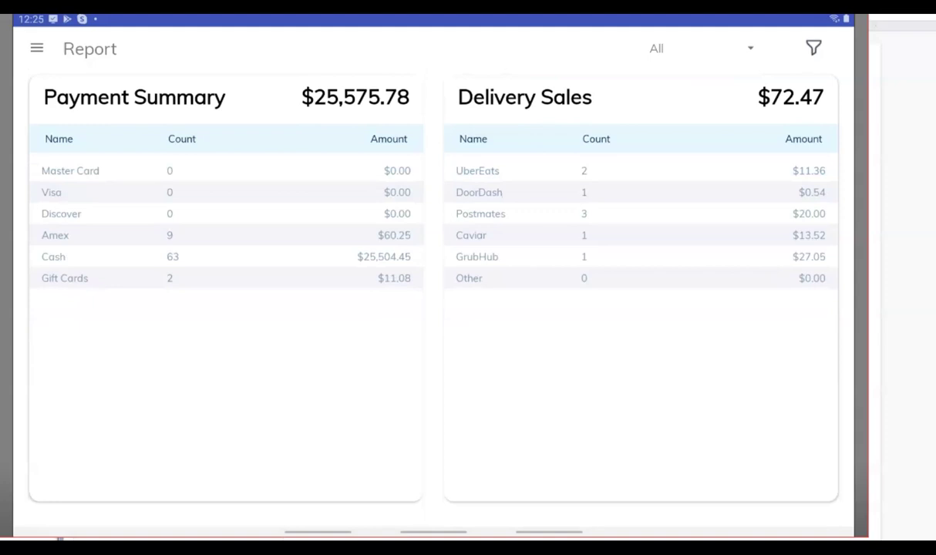
Review the Service Charge Summary, Tip Pool, Voids and Paid Out sections and return to the start of the sales report.
{"action": "scroll", "coordinate": [432, 308], "scroll_direction": "down", "scroll_amount": 10}
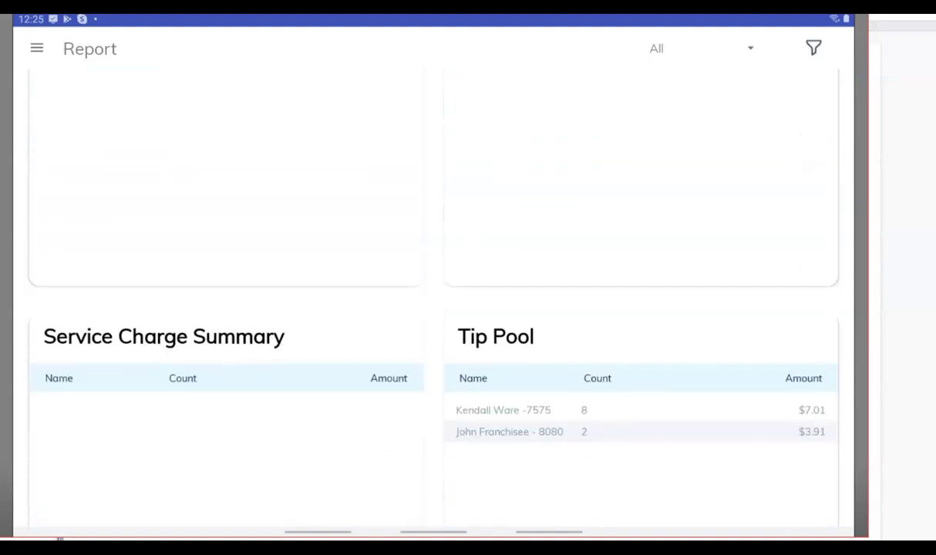
{"action": "scroll", "coordinate": [432, 308], "scroll_direction": "down", "scroll_amount": 6}
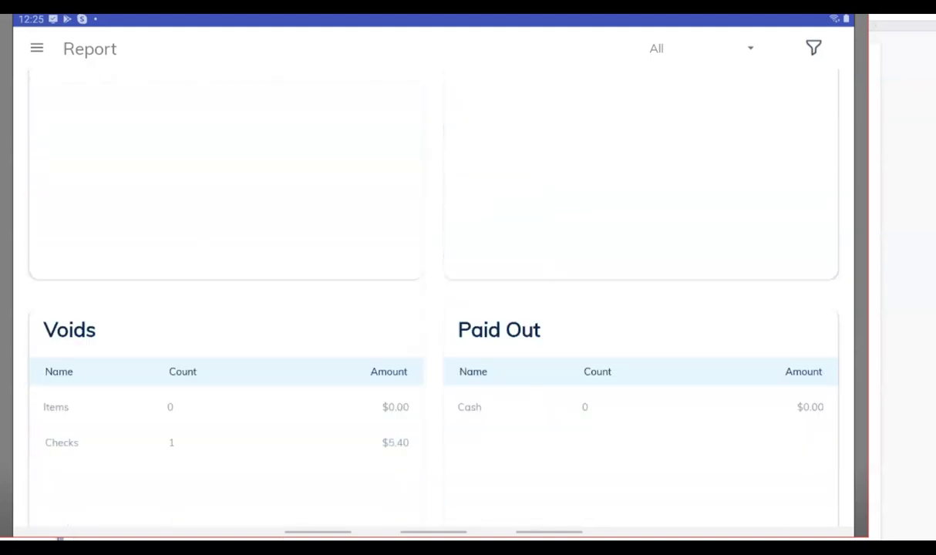
{"action": "scroll", "coordinate": [432, 308], "scroll_direction": "down", "scroll_amount": 5}
{"action": "scroll", "coordinate": [432, 309], "scroll_direction": "up", "scroll_amount": 3}
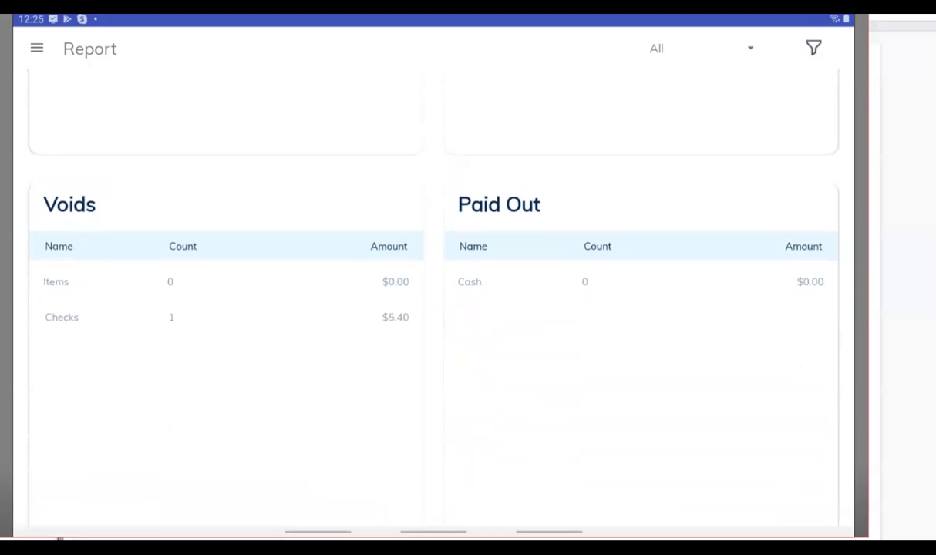
{"action": "scroll", "coordinate": [432, 309], "scroll_direction": "up", "scroll_amount": 15}
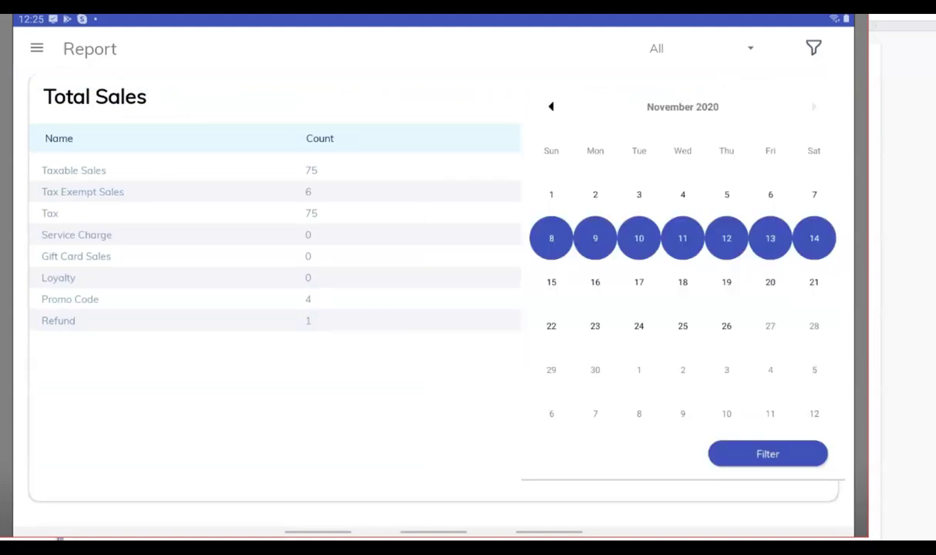
Filter the sales report to the standard test user and close the date calendar to show the Closed Checks.
{"action": "left_click", "coordinate": [750, 48]}
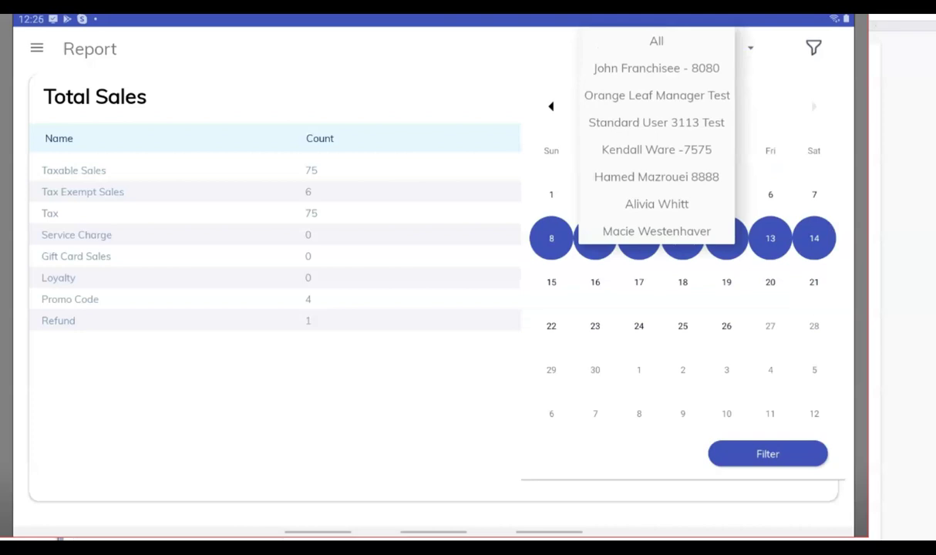
{"action": "left_click", "coordinate": [656, 122]}
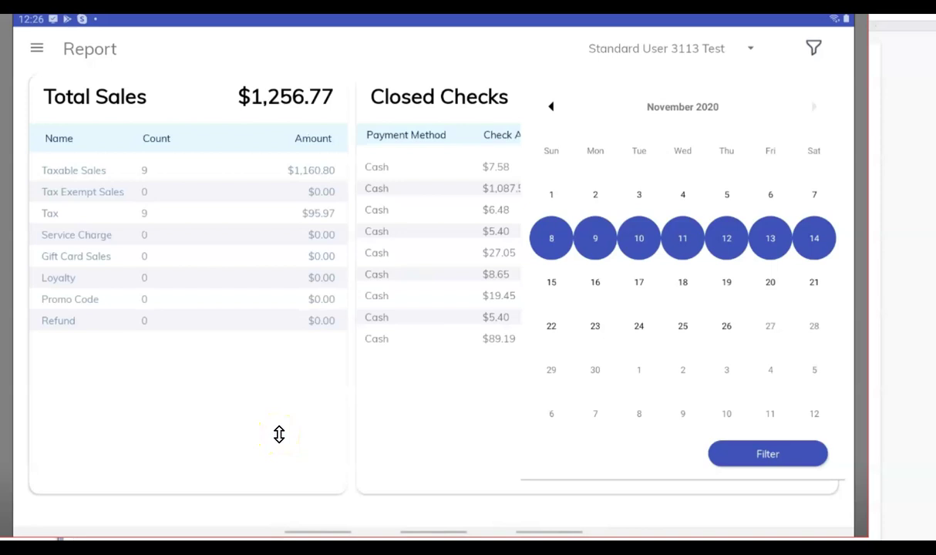
{"action": "left_click", "coordinate": [279, 435]}
{"action": "left_click", "coordinate": [363, 458]}
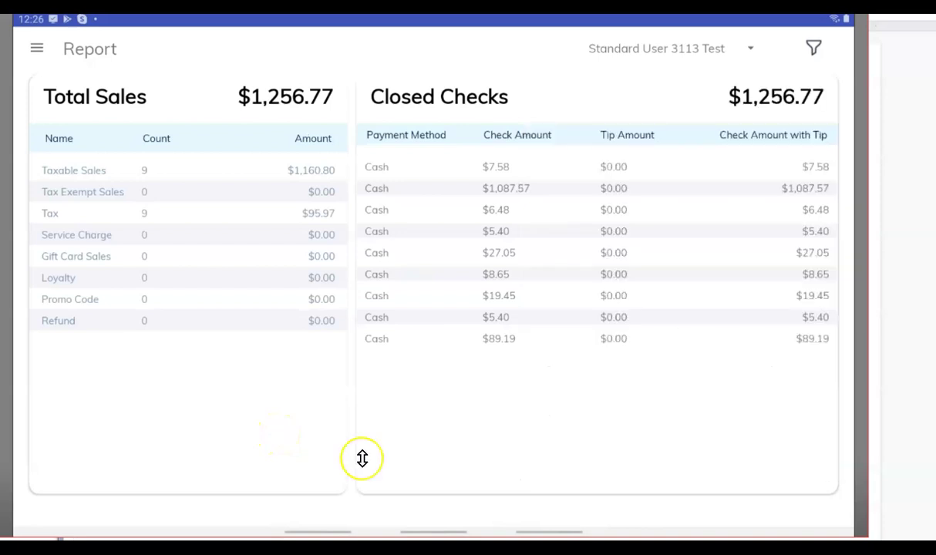